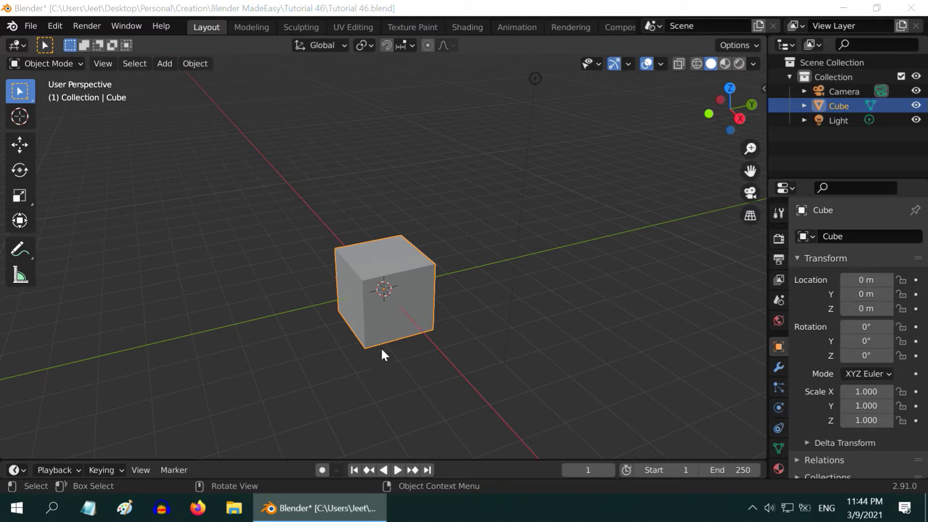
Delete the default cube and add a UV sphere at the scene origin
{"action": "key", "text": "x"}
{"action": "left_click", "coordinate": [365, 319]}
{"action": "left_click", "coordinate": [164, 63]}
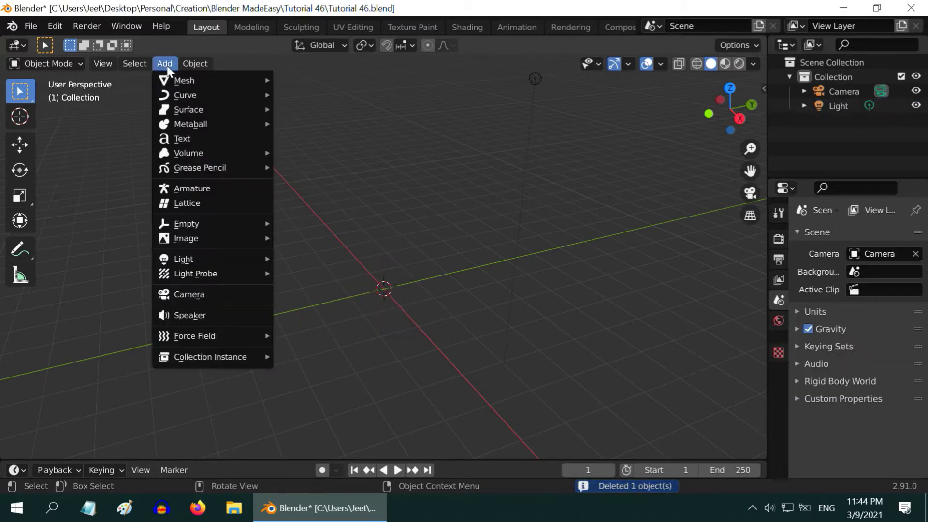
{"action": "mouse_move", "coordinate": [173, 80]}
{"action": "left_click", "coordinate": [305, 124]}
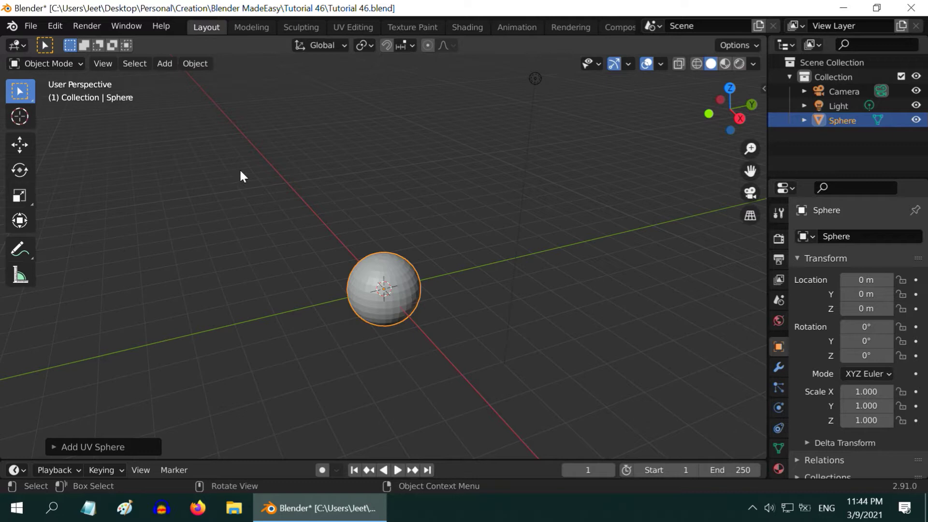
Apply Quick Smoke to the sphere to create a smoke domain around it
{"action": "left_click", "coordinate": [201, 67]}
{"action": "mouse_move", "coordinate": [263, 421]}
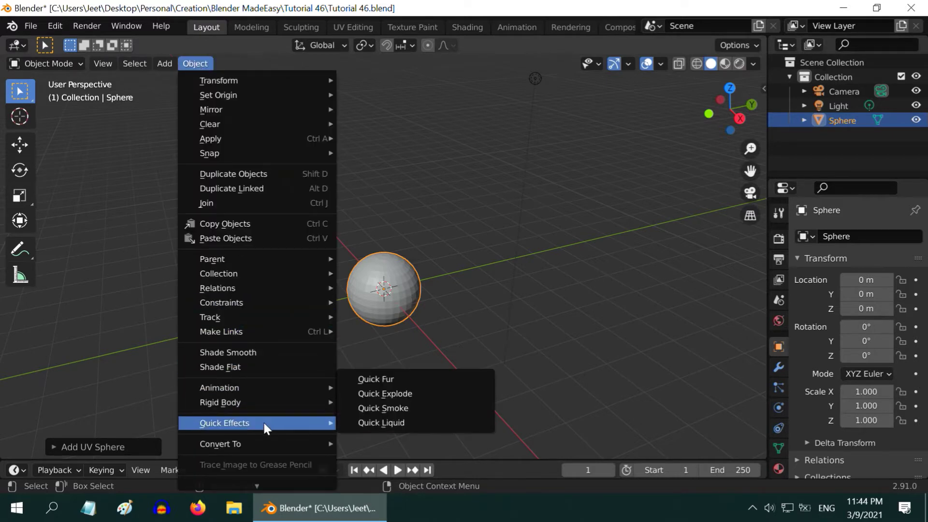
{"action": "left_click", "coordinate": [398, 409]}
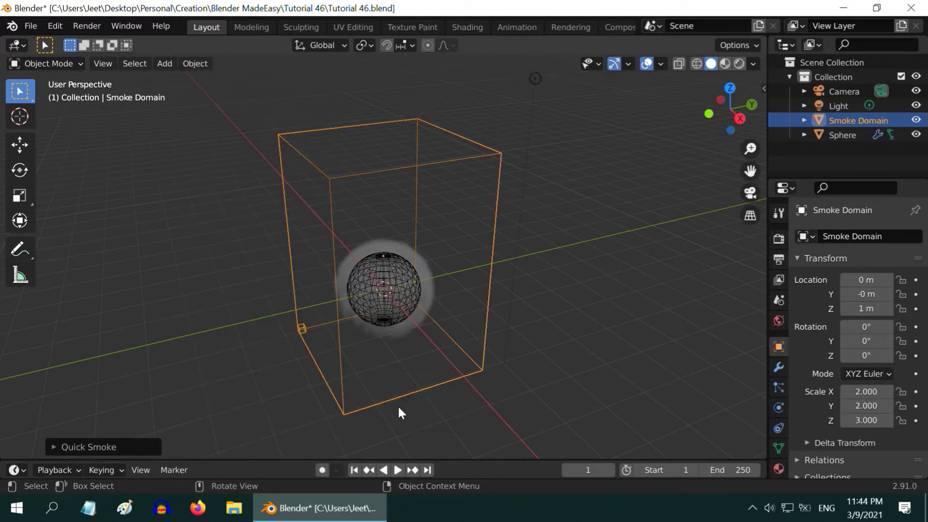
Set the sphere's fluid flow type to Fire + Smoke
{"action": "left_click", "coordinate": [399, 299]}
{"action": "left_click", "coordinate": [777, 406]}
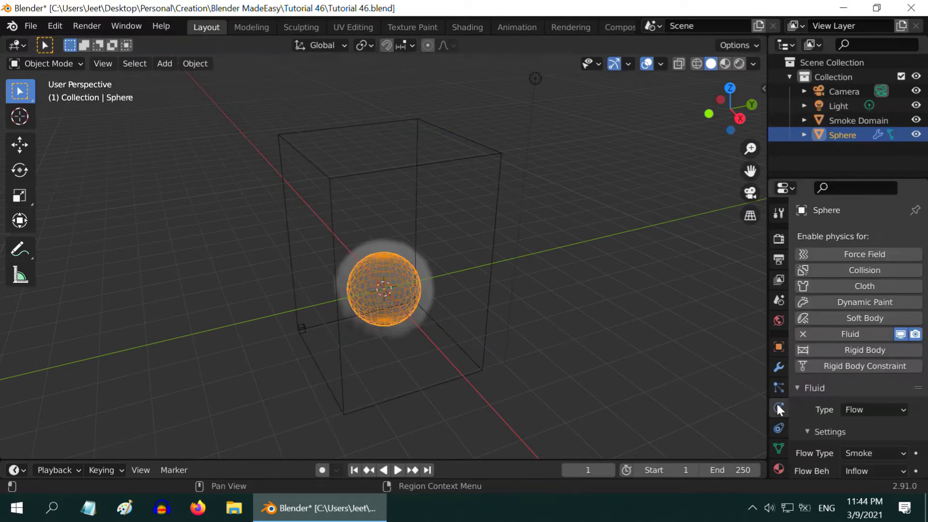
{"action": "left_click", "coordinate": [874, 450]}
{"action": "left_click", "coordinate": [843, 418]}
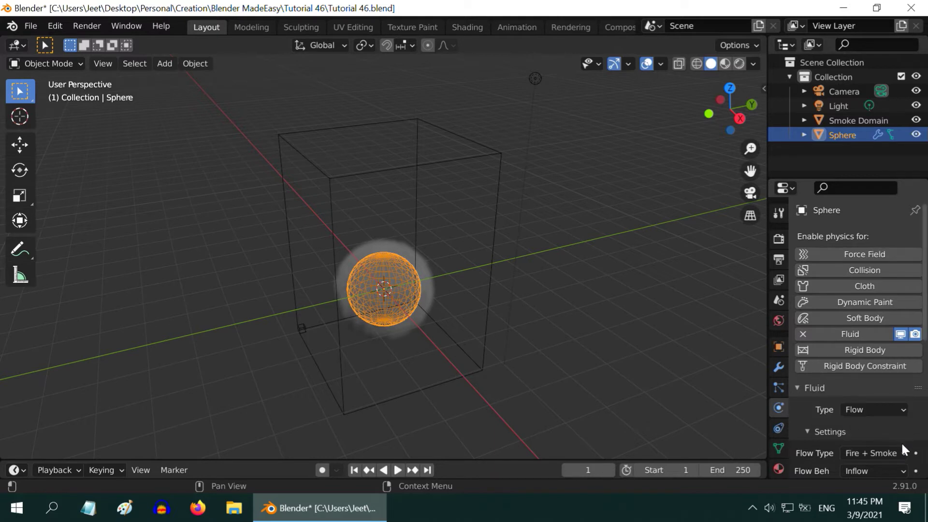
{"action": "left_click", "coordinate": [887, 451]}
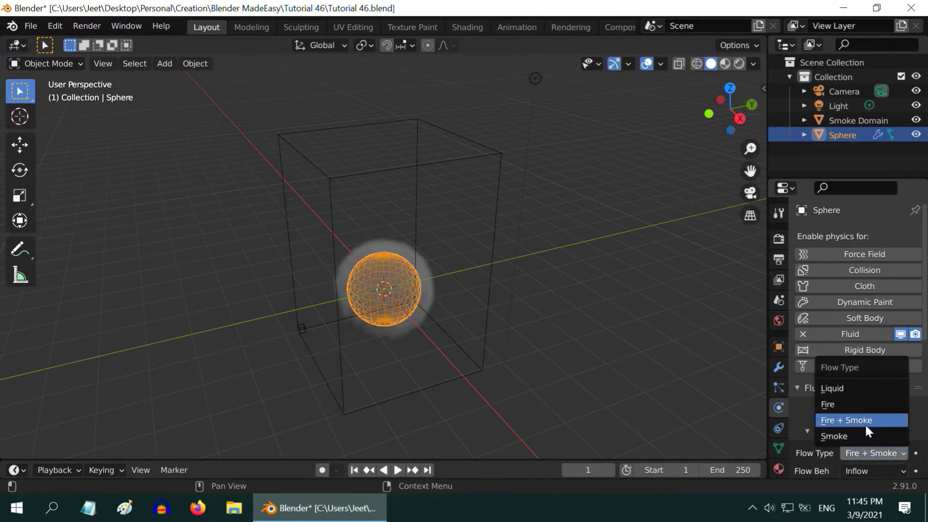
{"action": "left_click", "coordinate": [877, 454]}
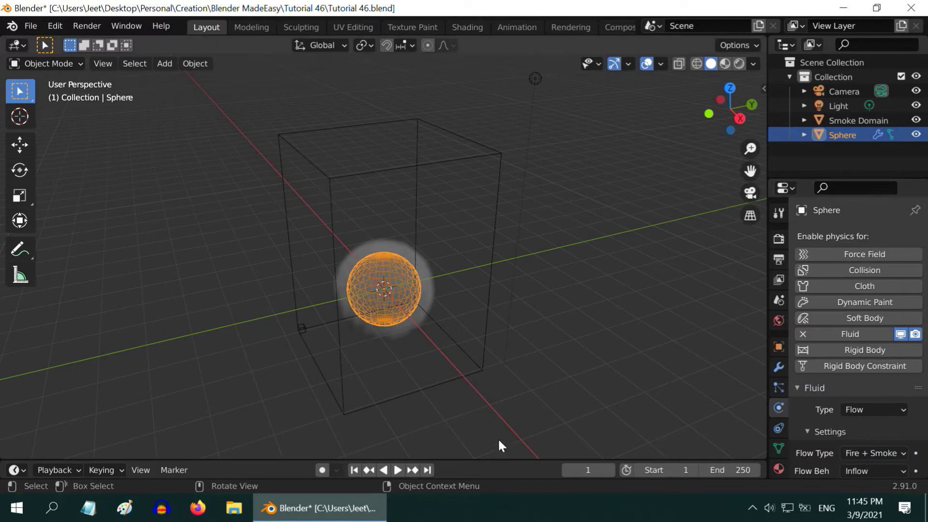
Play the fire simulation in the timeline and pause it at frame 188
{"action": "left_click", "coordinate": [397, 469]}
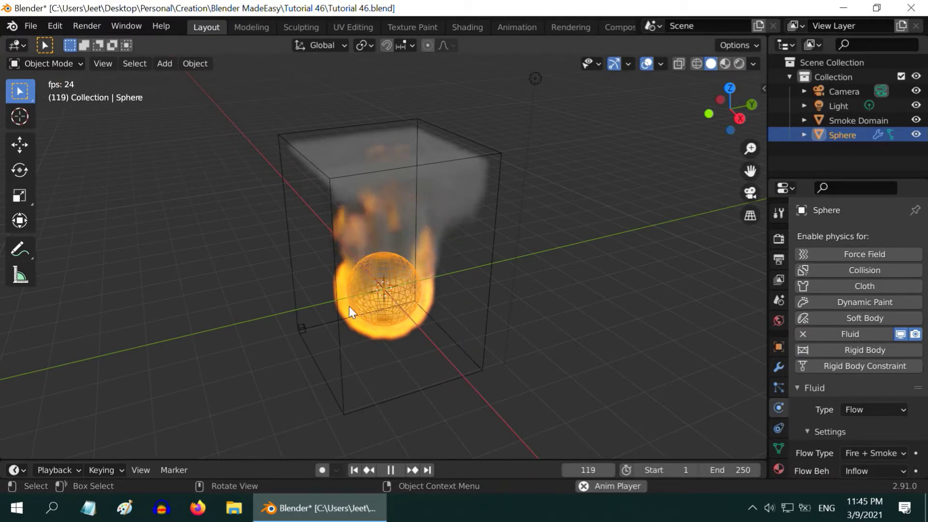
{"action": "left_click", "coordinate": [390, 470]}
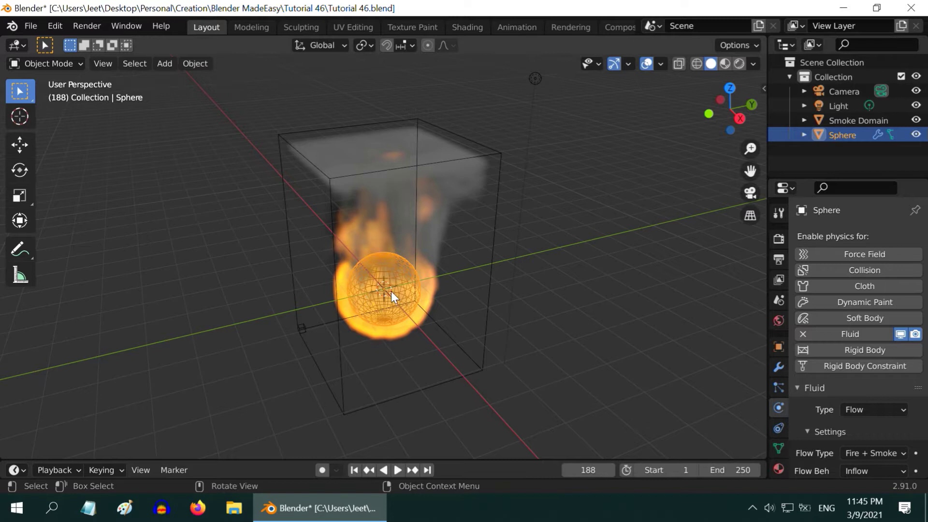
Scale the sphere to 0.75 and move it down along Z inside the domain
{"action": "type", "text": "s.75"}
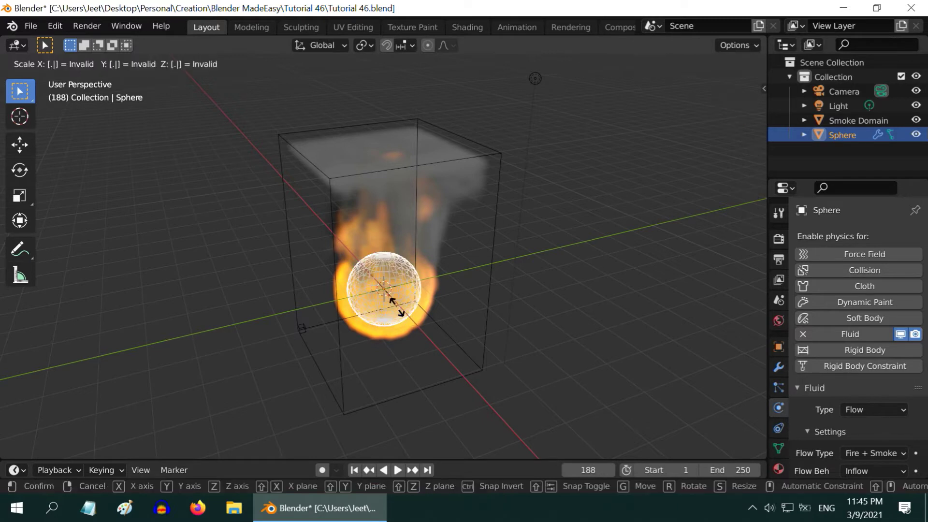
{"action": "key", "text": "Return"}
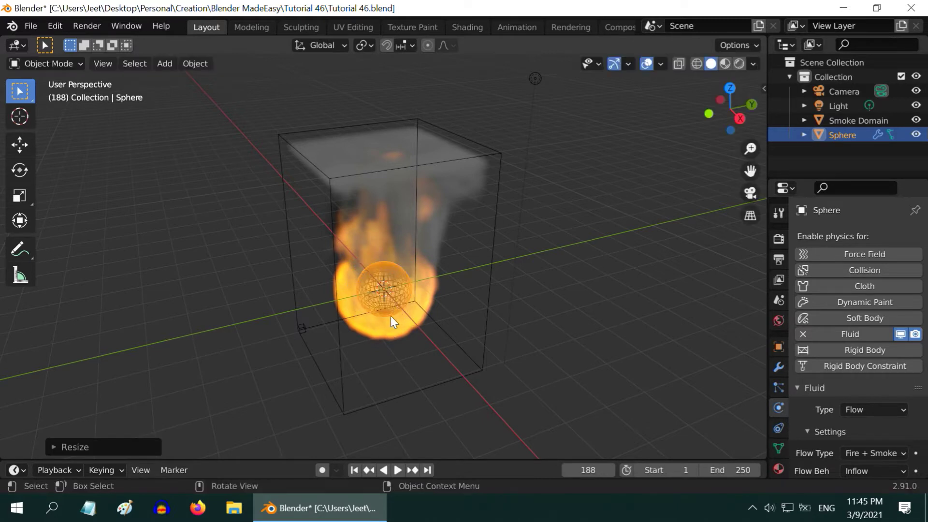
{"action": "key", "text": "g"}
{"action": "key", "text": "z"}
{"action": "left_click", "coordinate": [391, 349]}
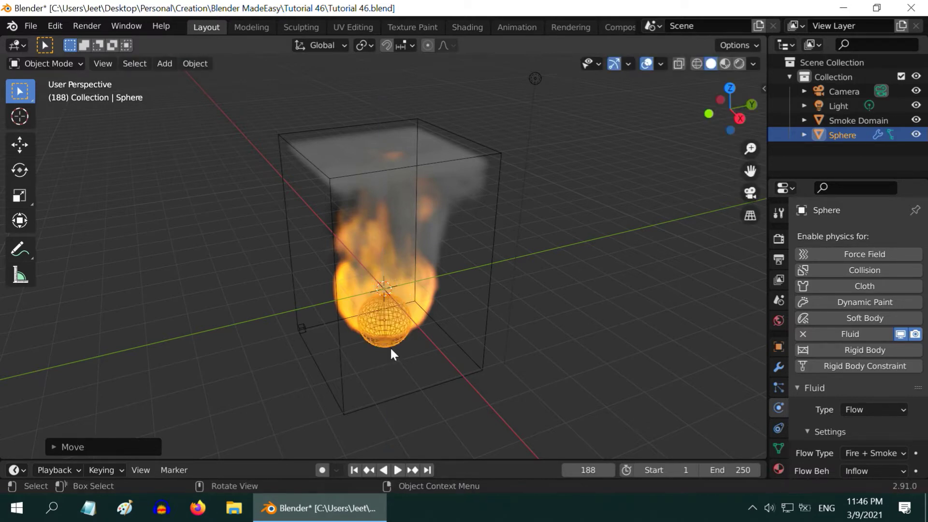
Set the smoke domain's resolution to 40 and vorticity to 0.3
{"action": "left_click", "coordinate": [486, 308]}
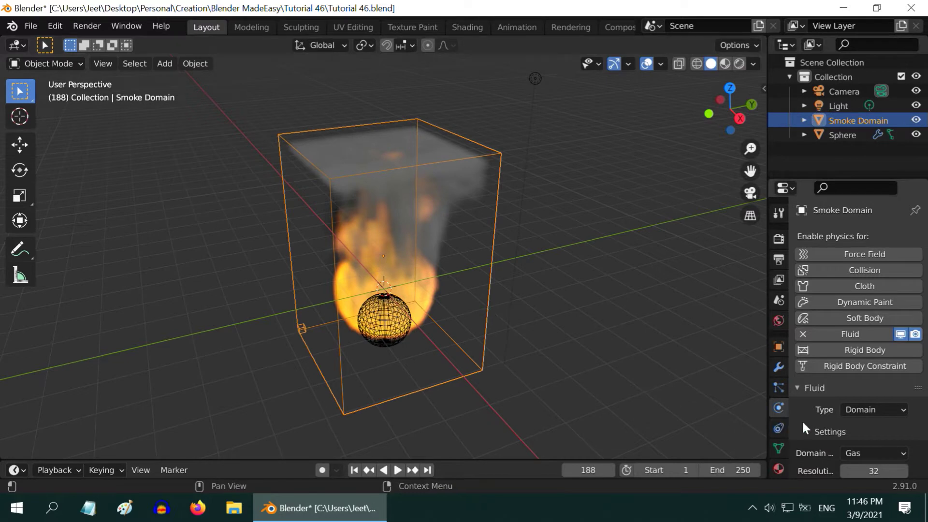
{"action": "scroll", "coordinate": [861, 422], "scroll_direction": "down", "scroll_amount": 6}
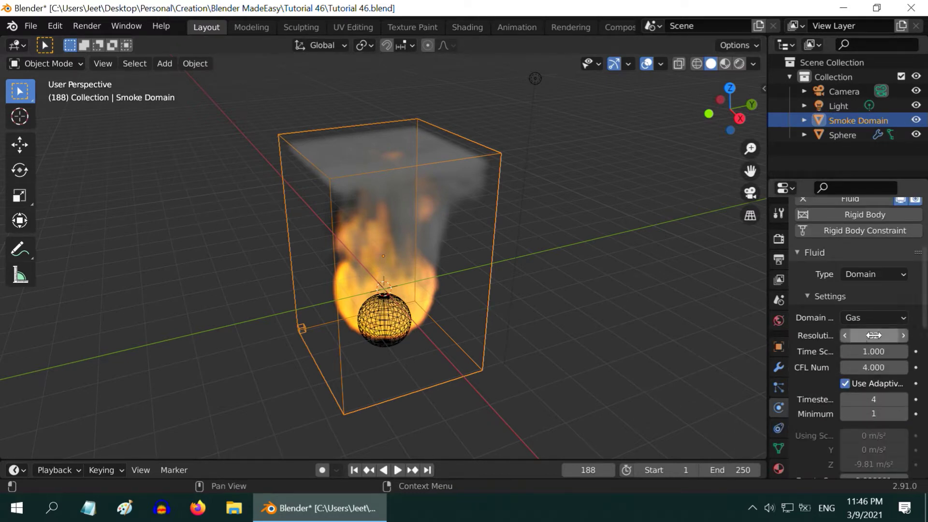
{"action": "left_click", "coordinate": [883, 337]}
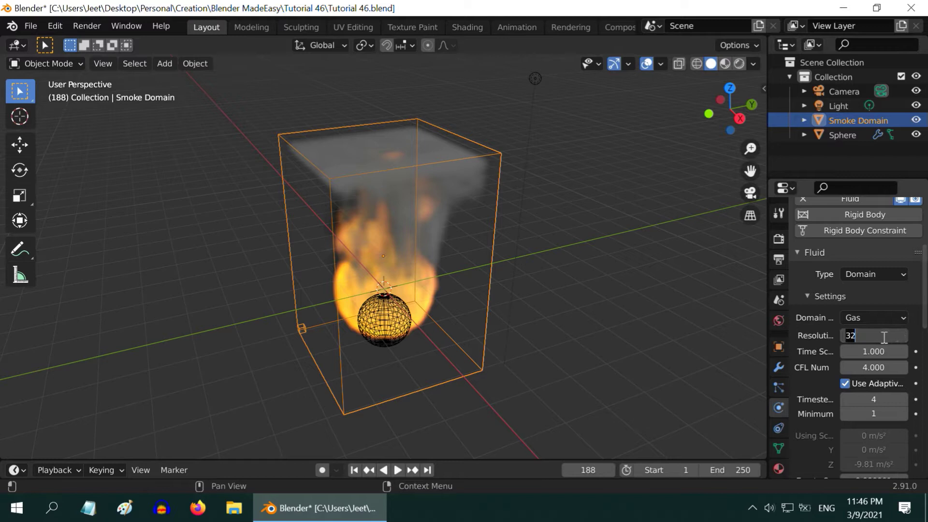
{"action": "key", "text": "Return"}
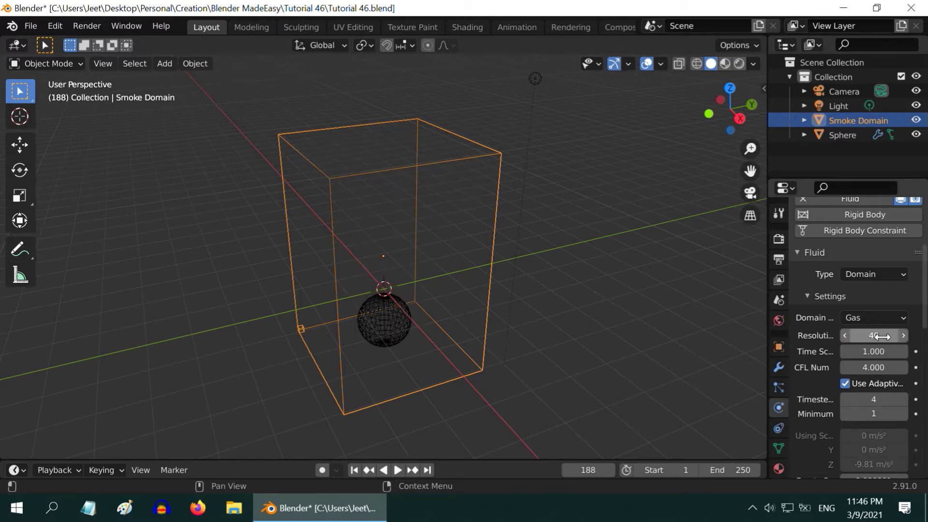
{"action": "scroll", "coordinate": [882, 336], "scroll_direction": "down", "scroll_amount": 6}
{"action": "scroll", "coordinate": [883, 337], "scroll_direction": "down", "scroll_amount": 11}
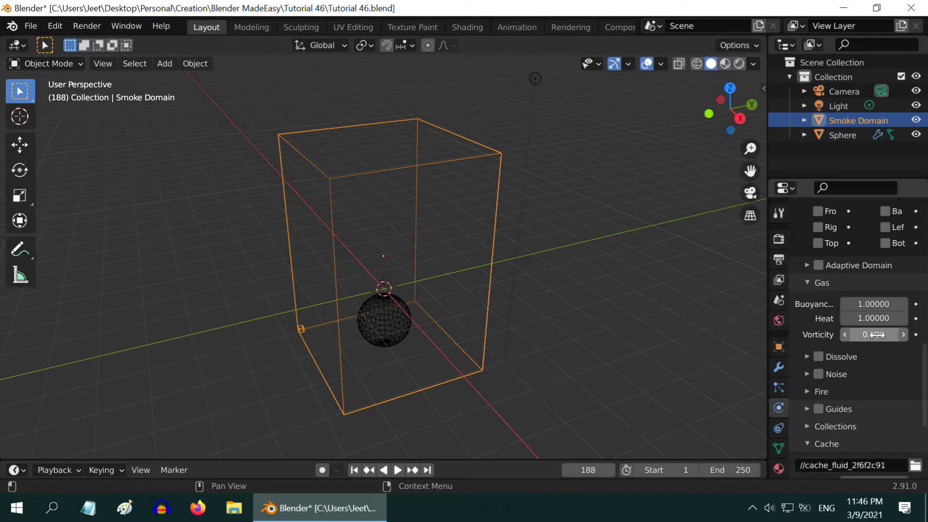
{"action": "left_click", "coordinate": [889, 334]}
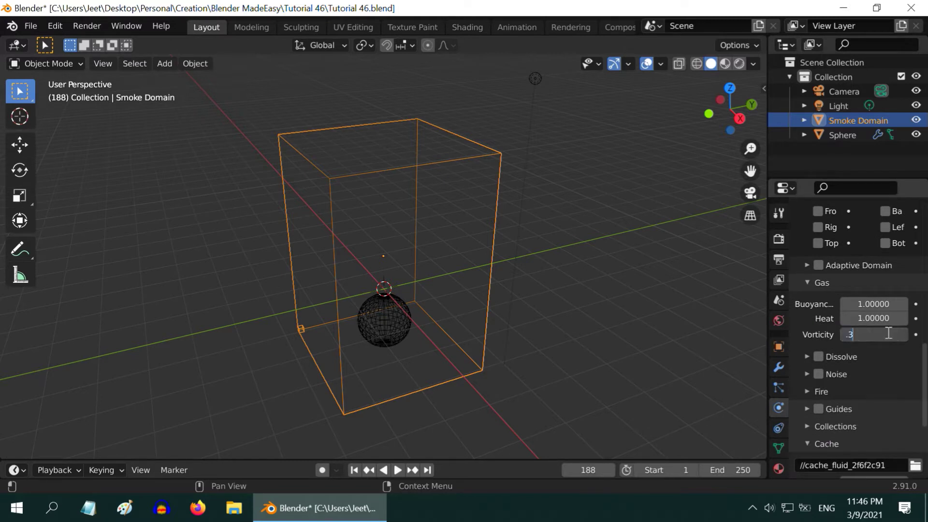
{"action": "key", "text": "Return"}
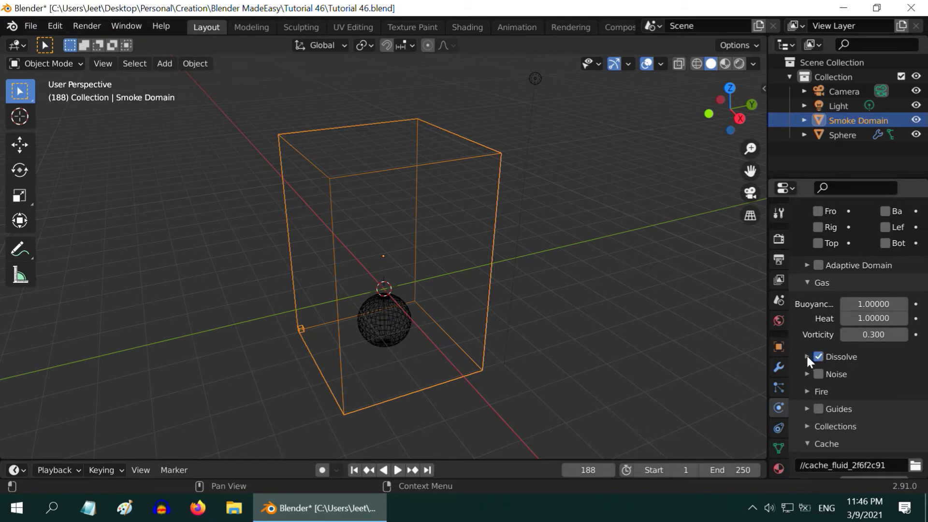
Enable Dissolve with a time of 7 and turn on Noise for the domain
{"action": "left_click", "coordinate": [807, 355]}
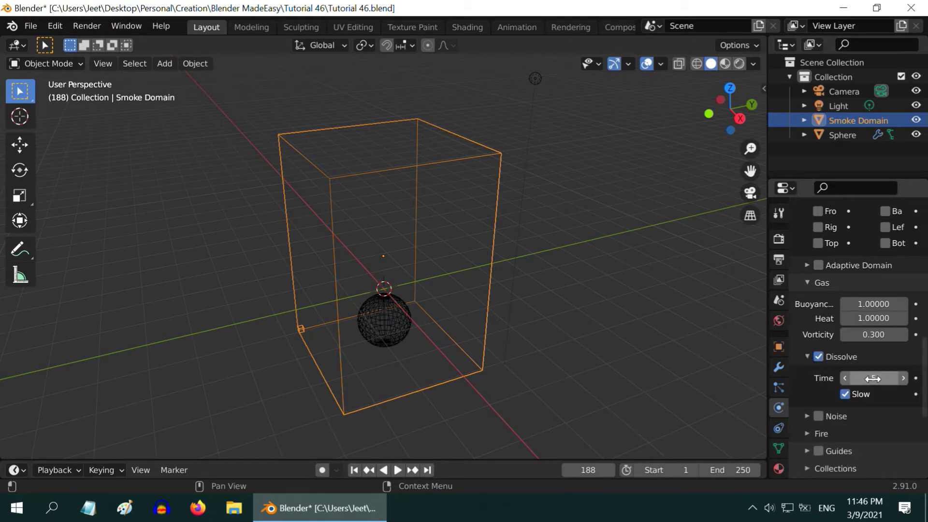
{"action": "left_click", "coordinate": [874, 379]}
{"action": "type", "text": "7"}
{"action": "key", "text": "Return"}
{"action": "left_click", "coordinate": [807, 356]}
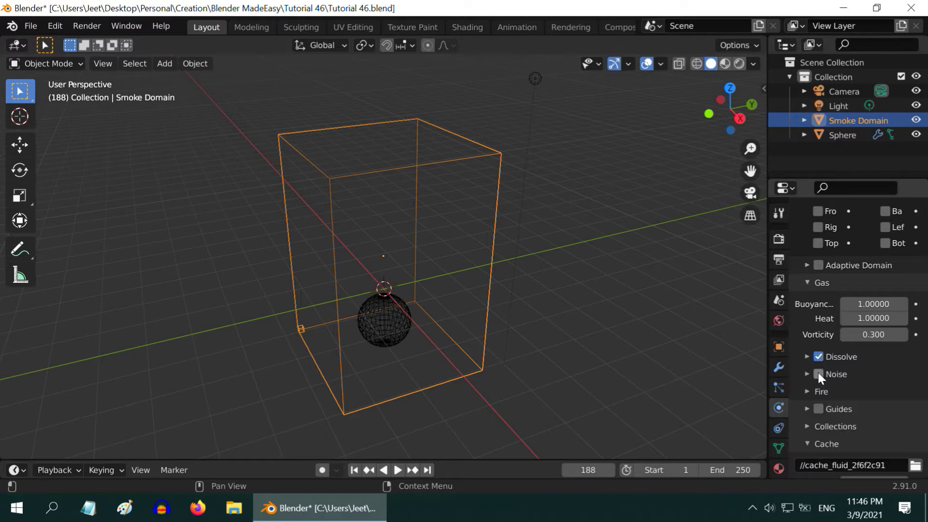
{"action": "left_click", "coordinate": [819, 374]}
Set the cache end and scene end frames to 400, then return to frame 1
{"action": "scroll", "coordinate": [841, 376], "scroll_direction": "down", "scroll_amount": 6}
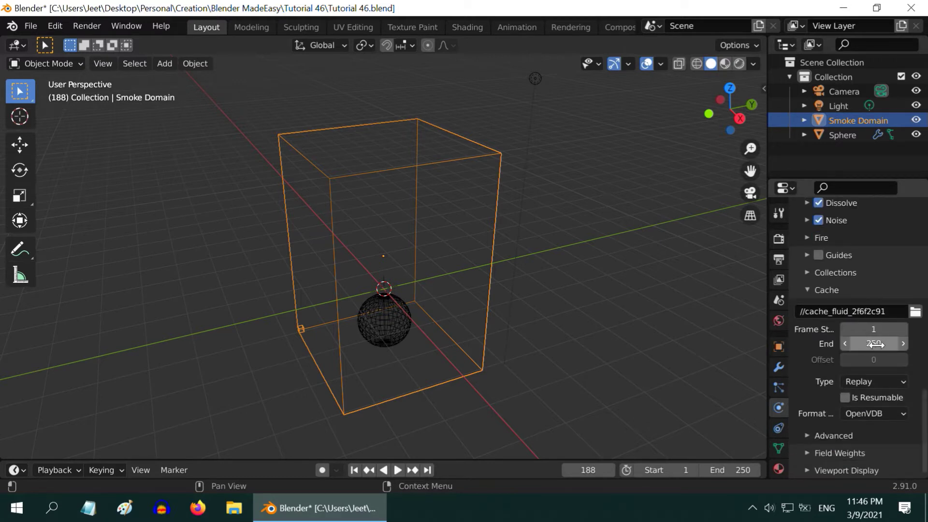
{"action": "left_click", "coordinate": [875, 344]}
{"action": "key", "text": "Return"}
{"action": "left_click", "coordinate": [741, 470]}
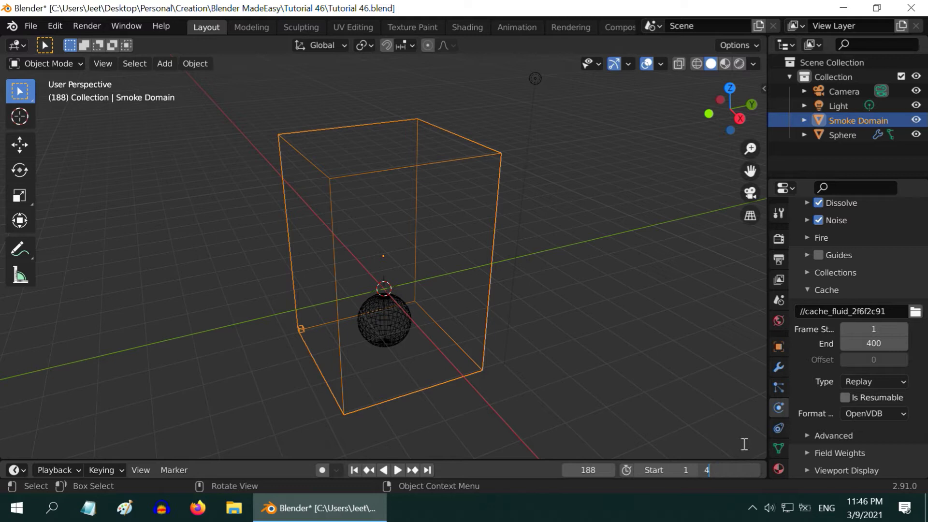
{"action": "key", "text": "Return"}
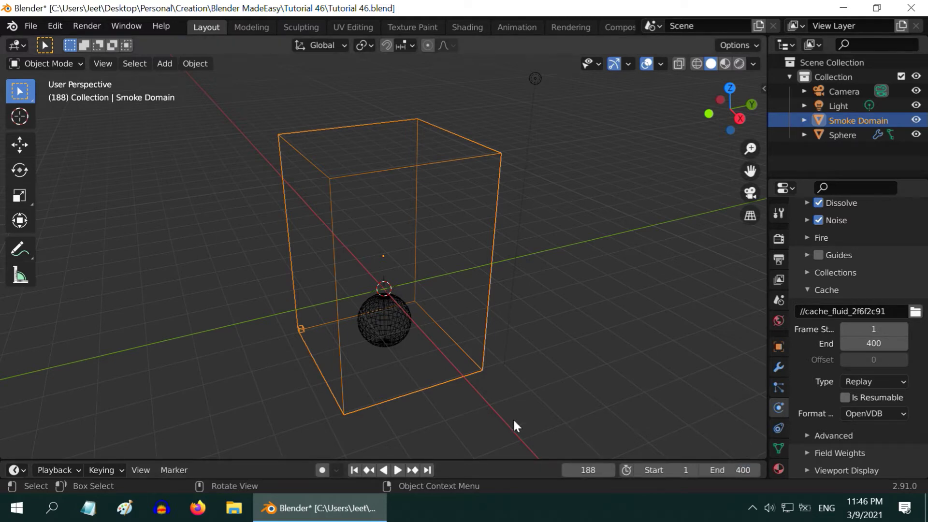
{"action": "left_click", "coordinate": [349, 469]}
Play the simulation from frame 1 and pause it at frame 126
{"action": "left_click", "coordinate": [401, 470]}
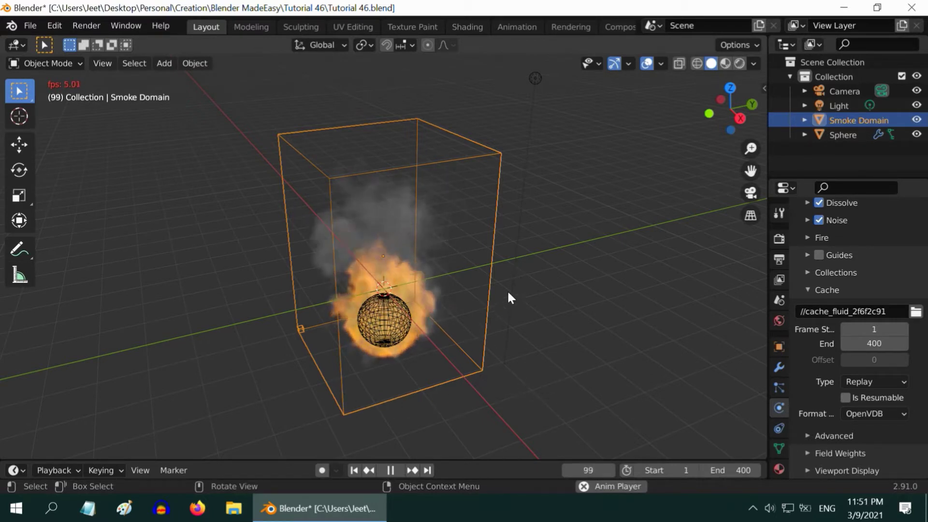
{"action": "left_click", "coordinate": [396, 469]}
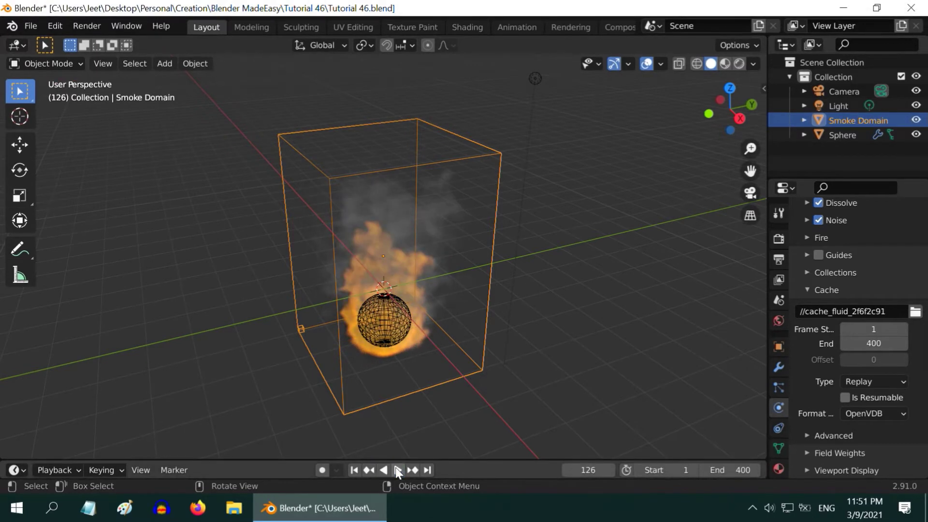
Switch to rendered shading and set the domain material's volume Density to 20
{"action": "left_click", "coordinate": [738, 66]}
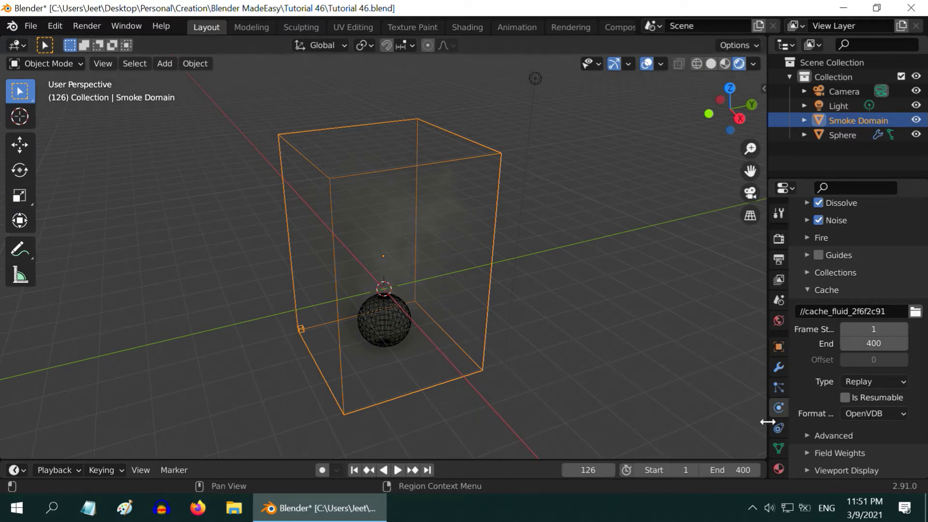
{"action": "left_click", "coordinate": [778, 467]}
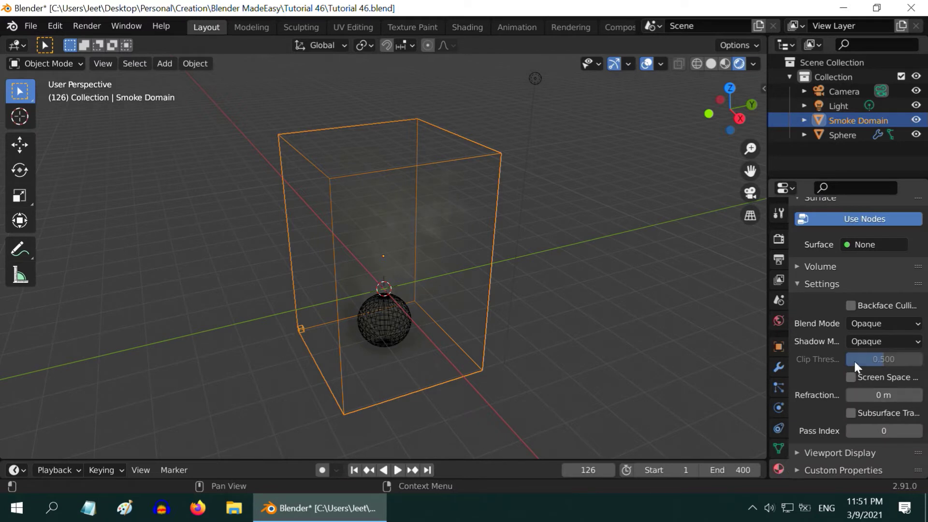
{"action": "scroll", "coordinate": [854, 358], "scroll_direction": "up", "scroll_amount": 3}
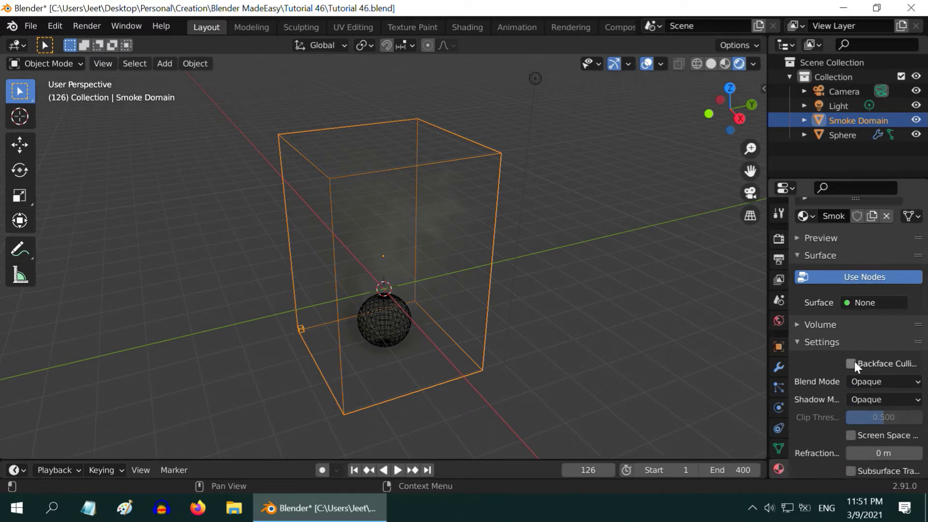
{"action": "left_click", "coordinate": [796, 325]}
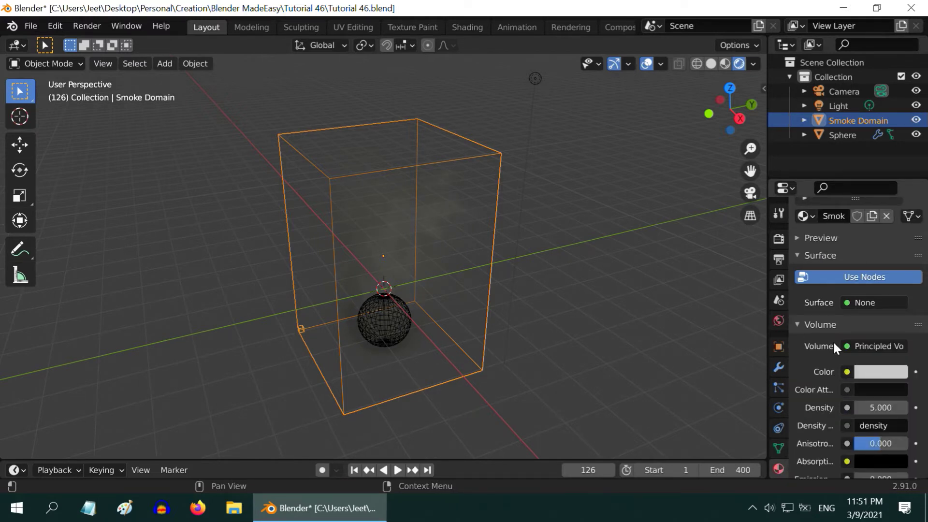
{"action": "scroll", "coordinate": [833, 340], "scroll_direction": "down", "scroll_amount": 5}
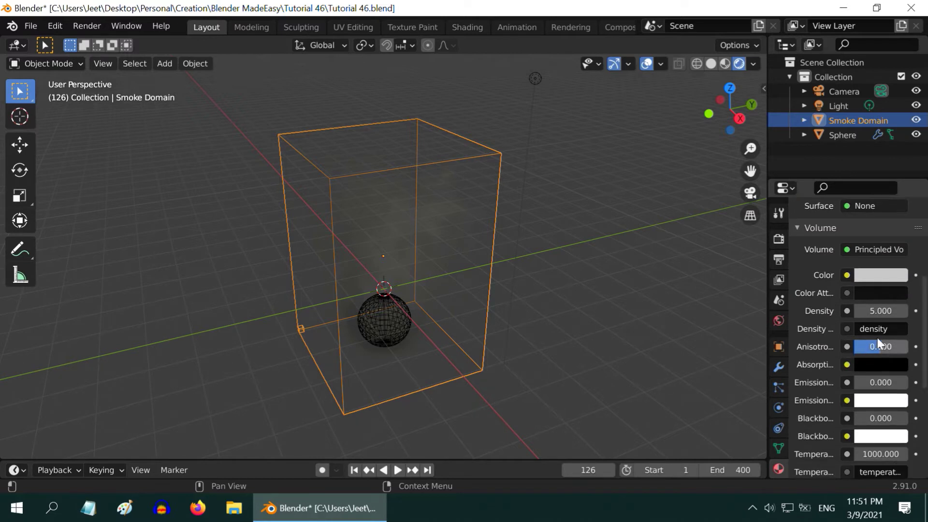
{"action": "left_click", "coordinate": [888, 312]}
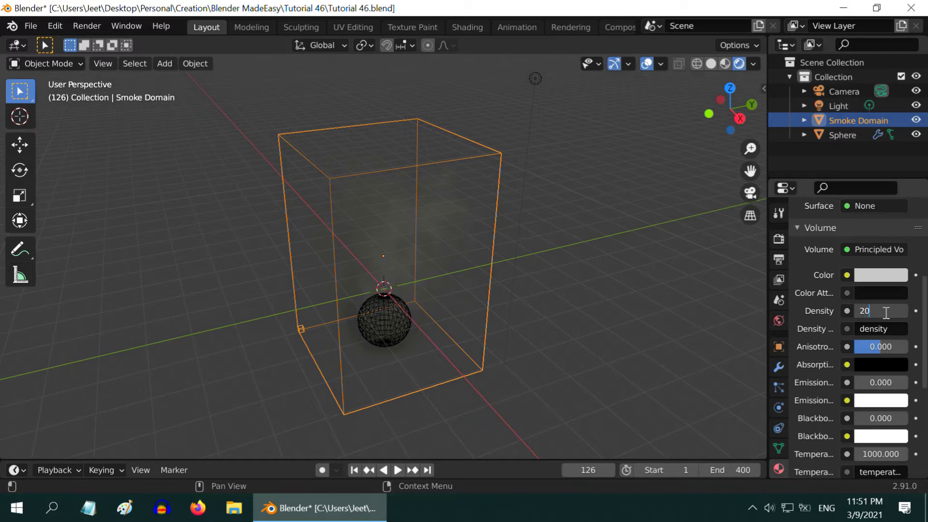
{"action": "type", "text": "20"}
{"action": "key", "text": "Return"}
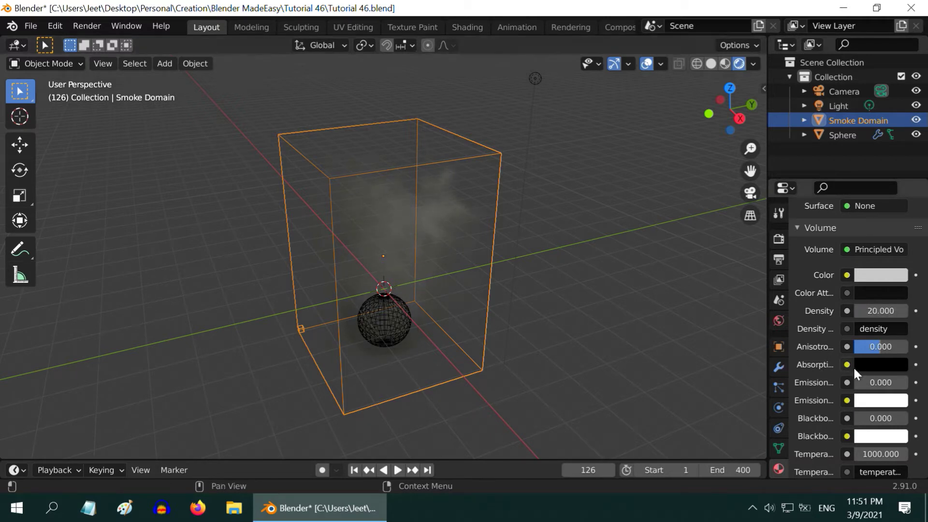
Set the volume material's Blackbody Intensity to 5
{"action": "scroll", "coordinate": [881, 421], "scroll_direction": "down", "scroll_amount": 2}
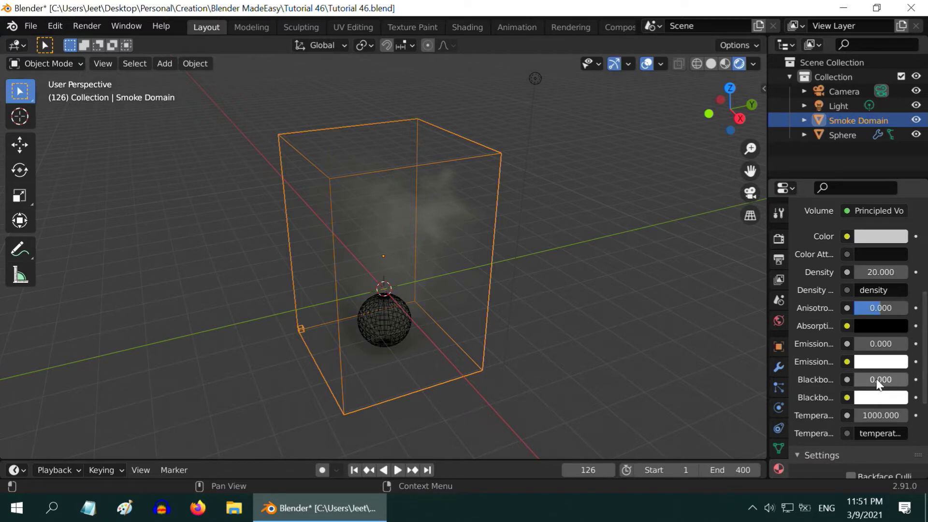
{"action": "left_click_drag", "start_coordinate": [767, 379], "coordinate": [705, 378]}
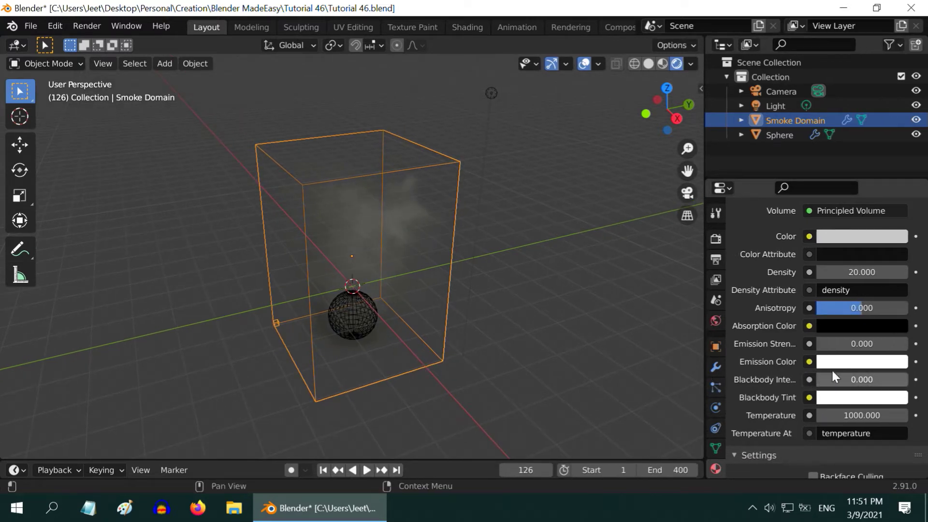
{"action": "left_click", "coordinate": [874, 379]}
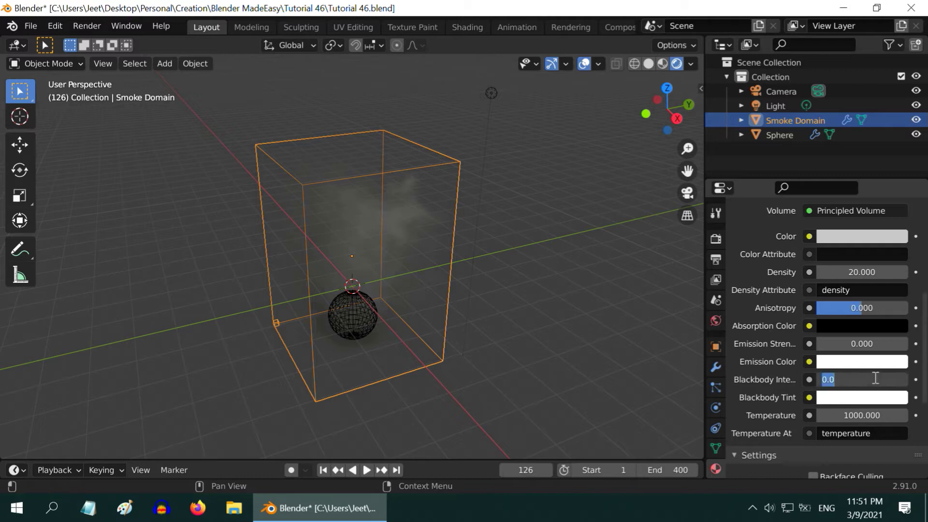
{"action": "type", "text": "1"}
{"action": "key", "text": "Return"}
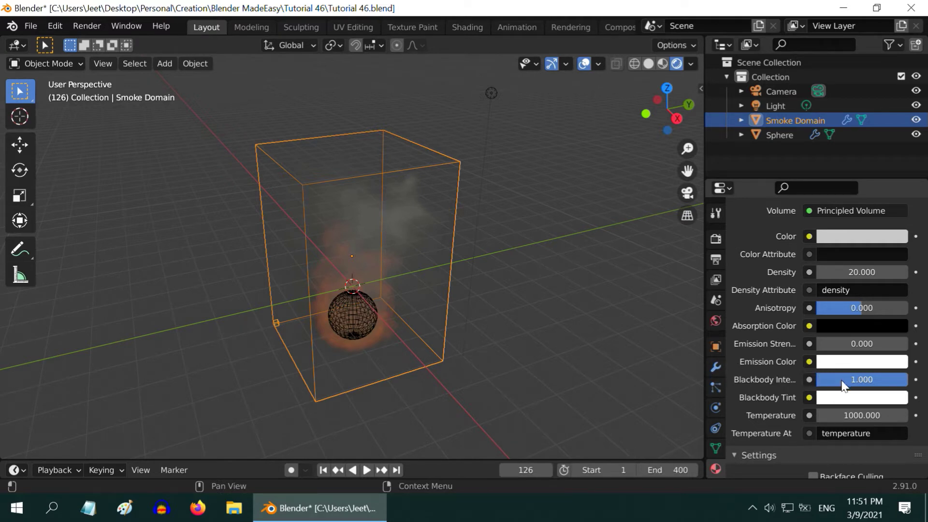
{"action": "left_click", "coordinate": [863, 378]}
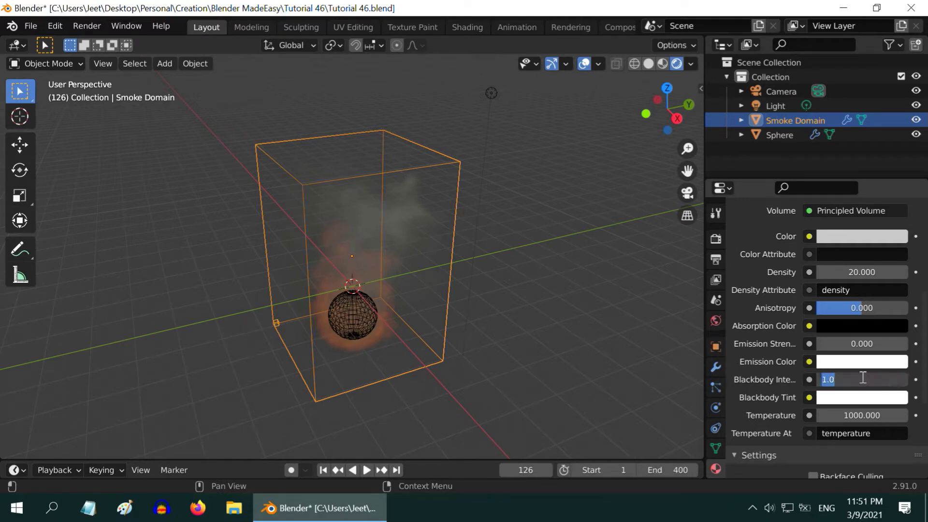
{"action": "type", "text": "5"}
{"action": "key", "text": "Return"}
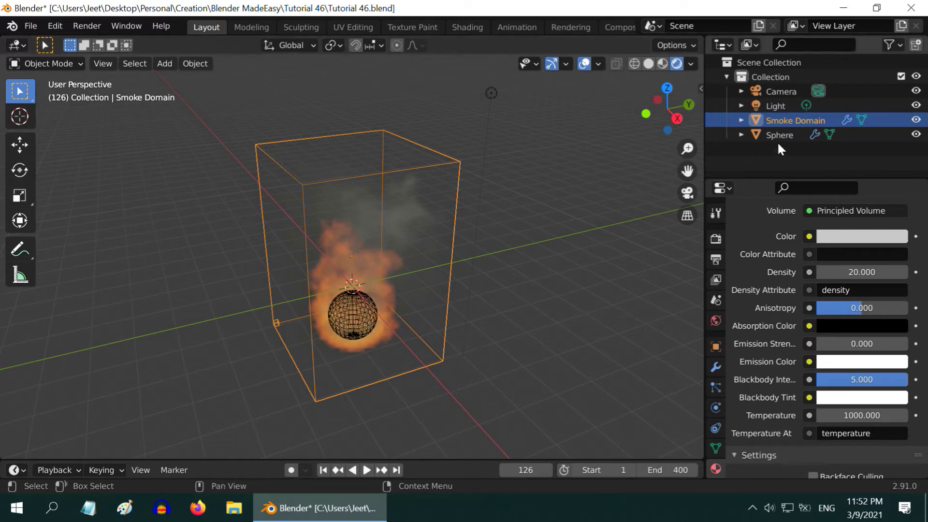
Show render toggles in the Outliner and disable rendering for the Sphere
{"action": "left_click", "coordinate": [903, 46]}
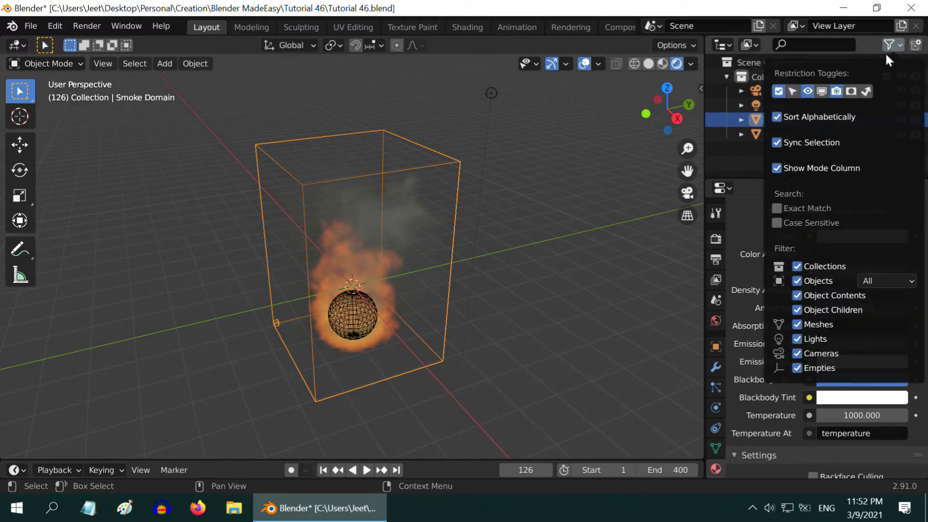
{"action": "left_click", "coordinate": [897, 45]}
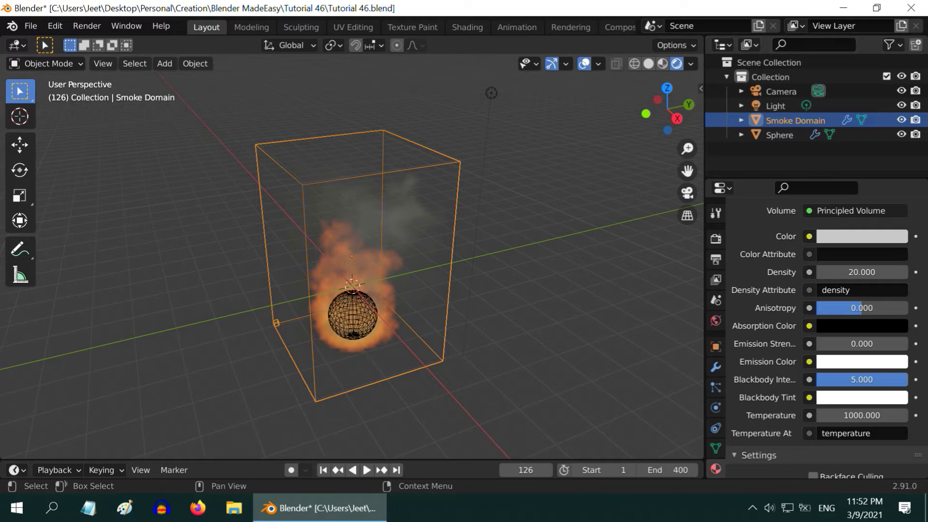
{"action": "left_click", "coordinate": [915, 135]}
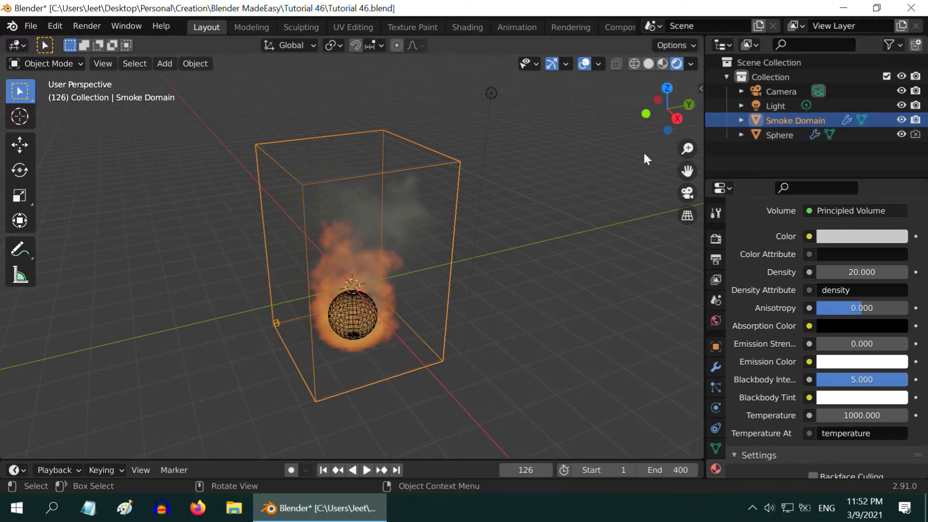
Turn on Film Transparent in the render settings
{"action": "left_click", "coordinate": [715, 239]}
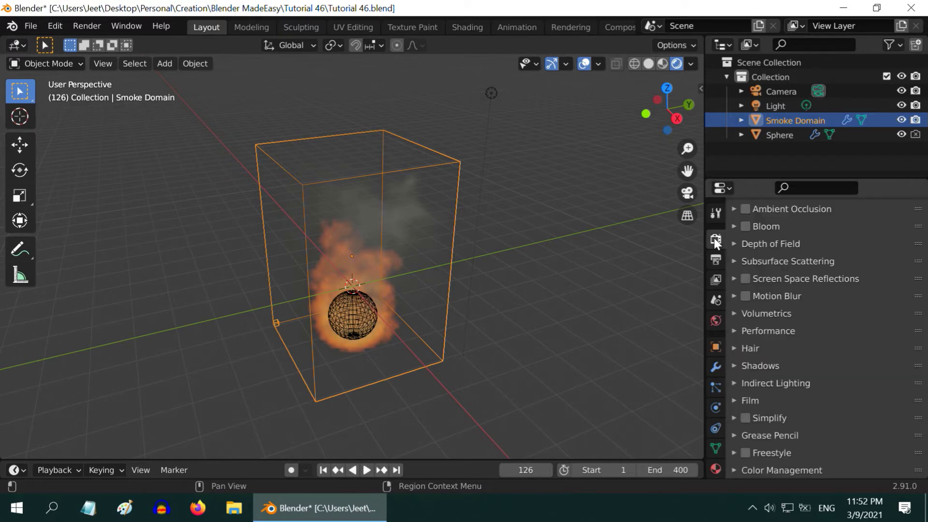
{"action": "left_click", "coordinate": [747, 401]}
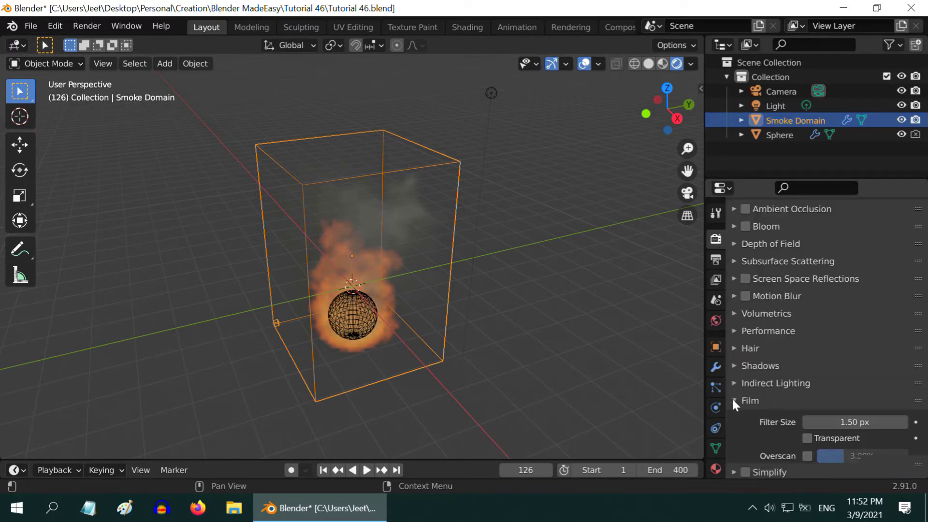
{"action": "left_click", "coordinate": [807, 438]}
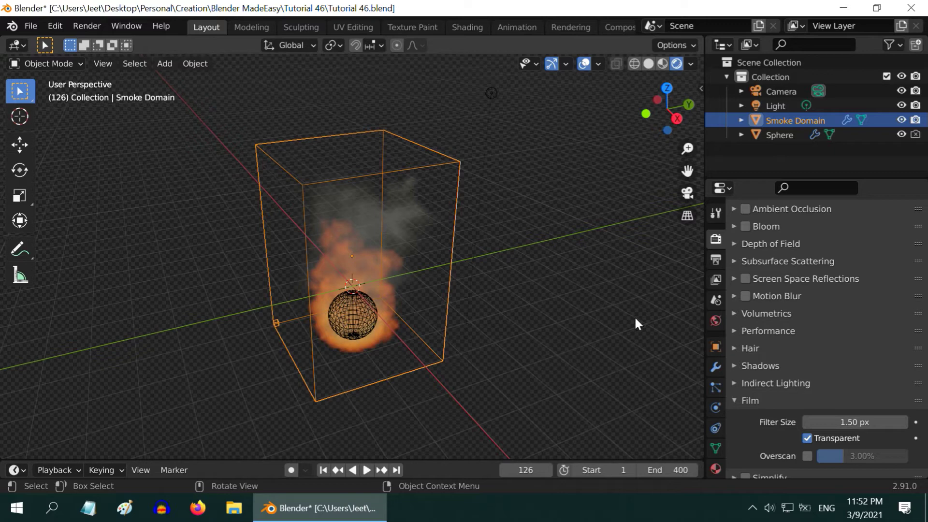
Set the output frame rate to 30 fps
{"action": "left_click", "coordinate": [717, 260]}
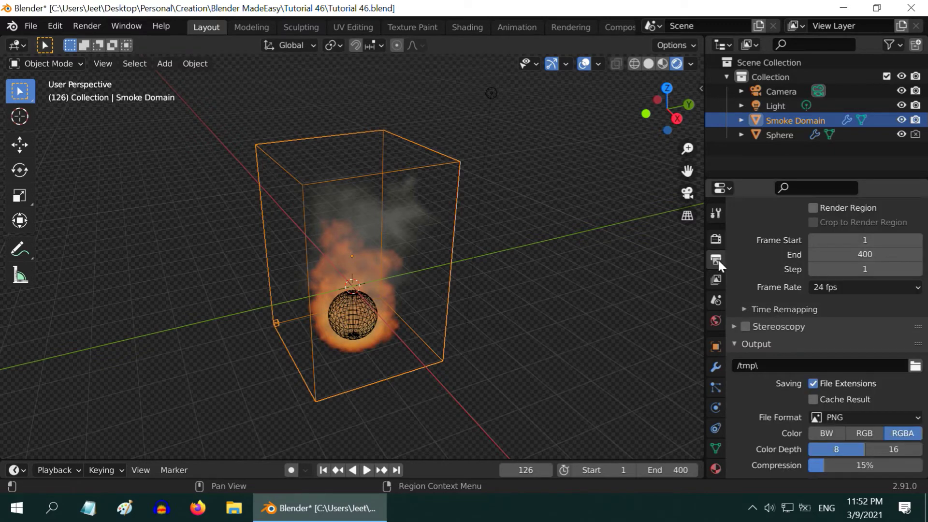
{"action": "left_click", "coordinate": [826, 285]}
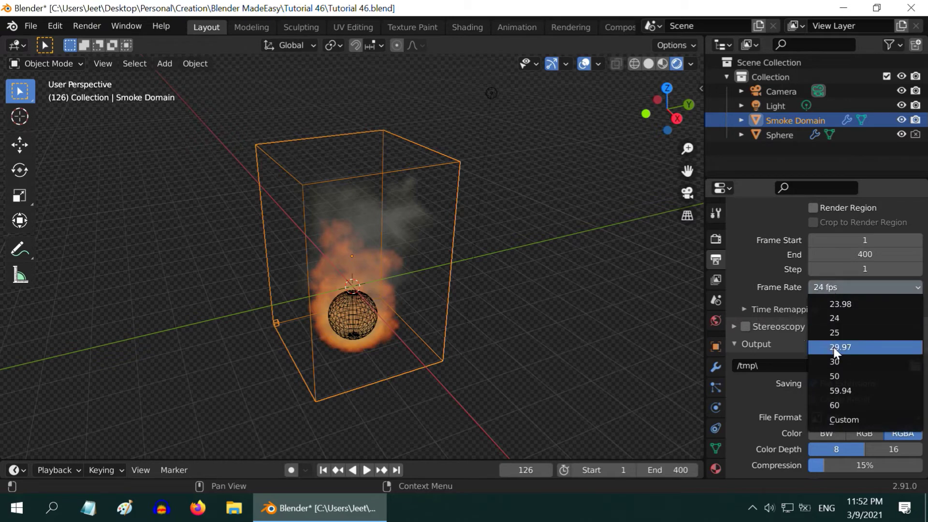
{"action": "left_click", "coordinate": [835, 363]}
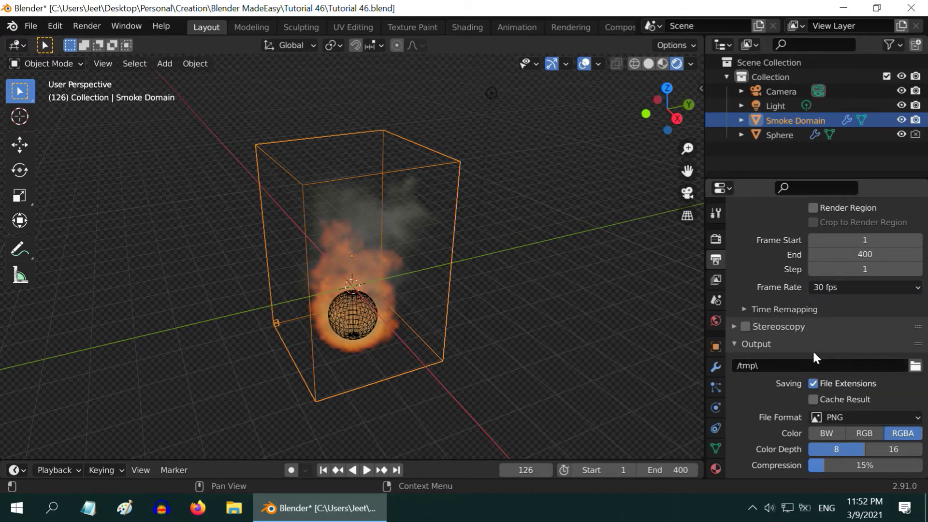
Set the output folder to Desktop's Image Sequence folder and the start frame to 100
{"action": "left_click", "coordinate": [915, 366]}
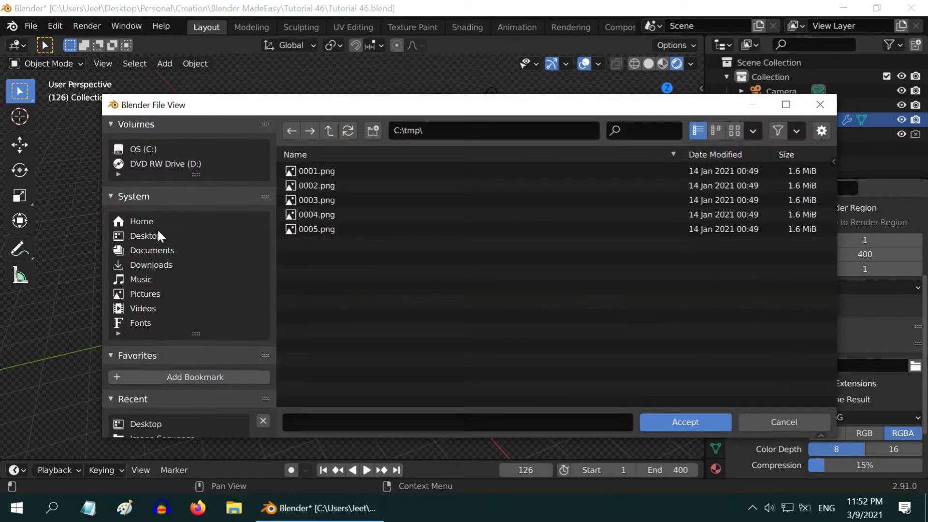
{"action": "left_click", "coordinate": [150, 235]}
{"action": "left_click", "coordinate": [346, 173]}
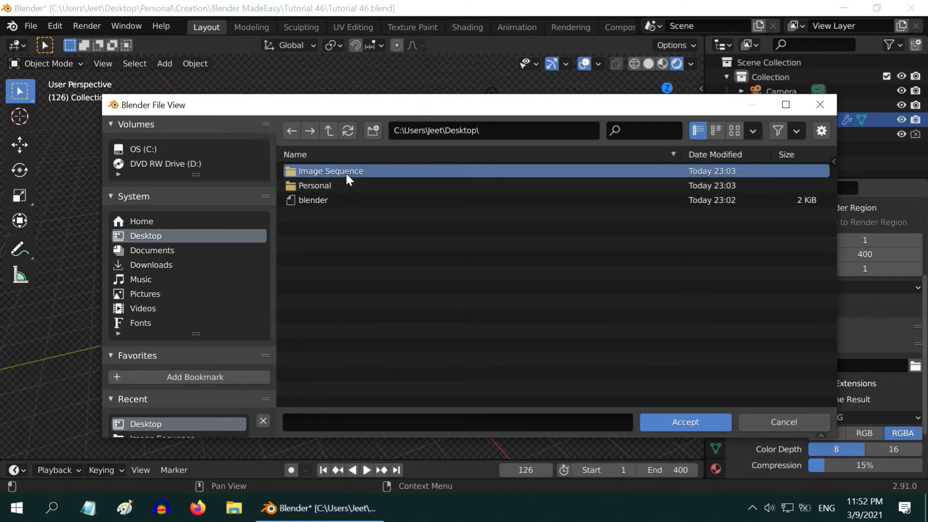
{"action": "left_click", "coordinate": [678, 419]}
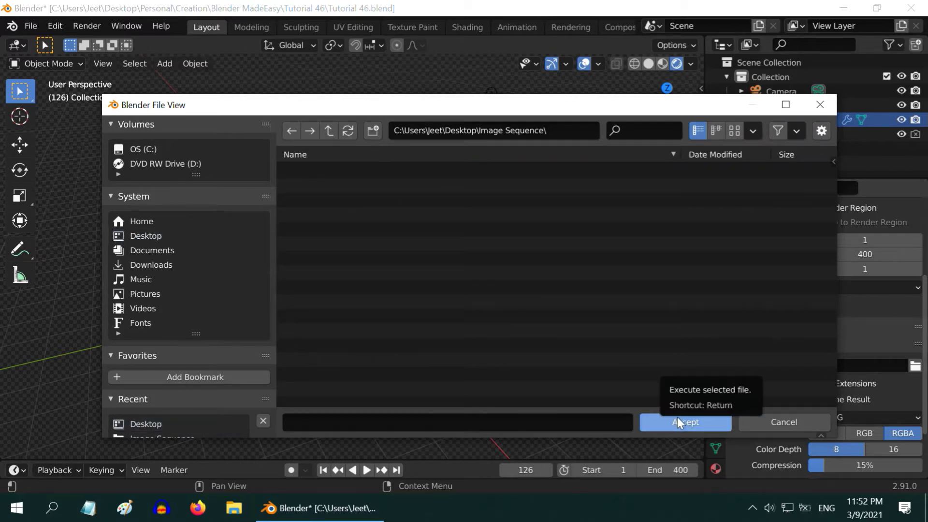
{"action": "left_click", "coordinate": [676, 422]}
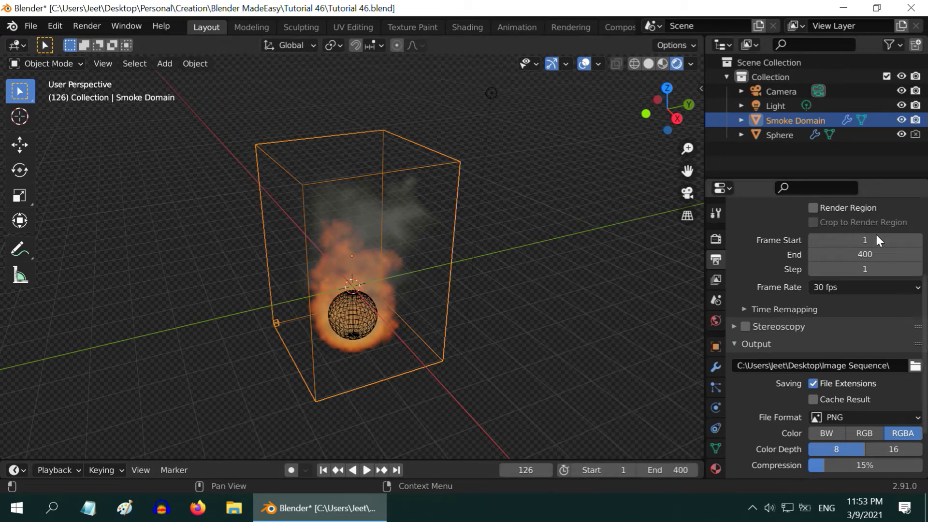
{"action": "left_click", "coordinate": [863, 240]}
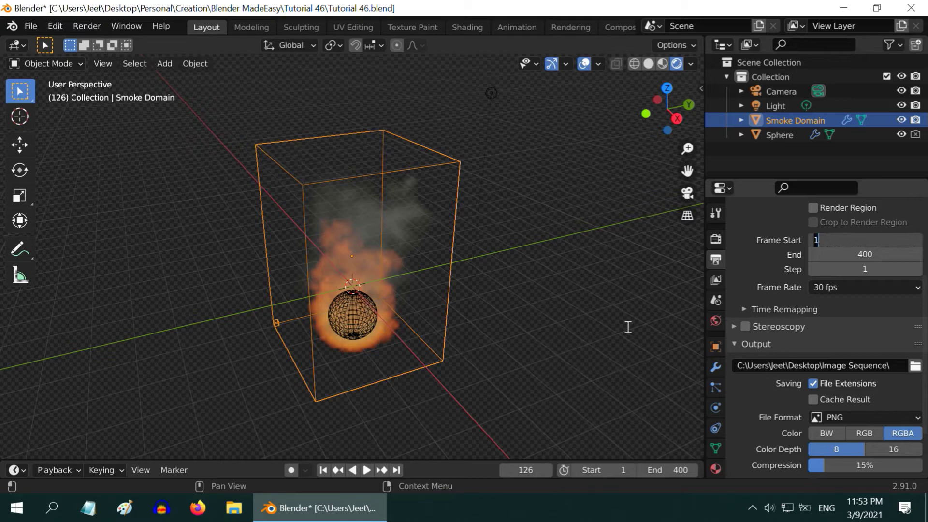
{"action": "key", "text": "Return"}
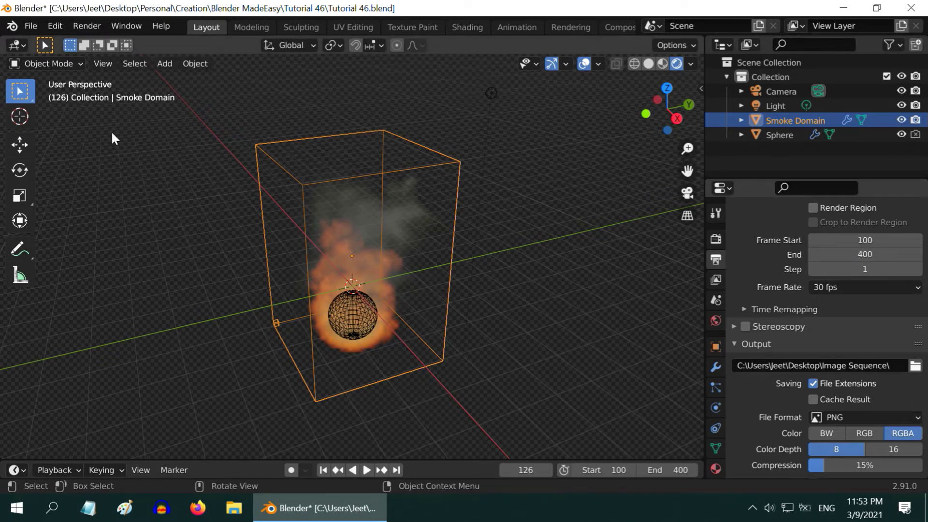
Render the animation to PNG frames, then minimize the render and Blender windows
{"action": "left_click", "coordinate": [86, 25]}
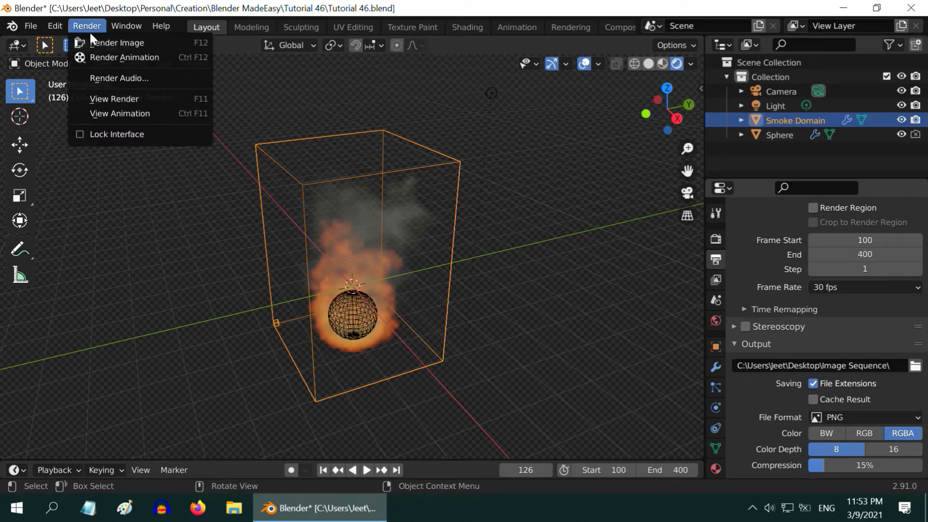
{"action": "left_click", "coordinate": [105, 56]}
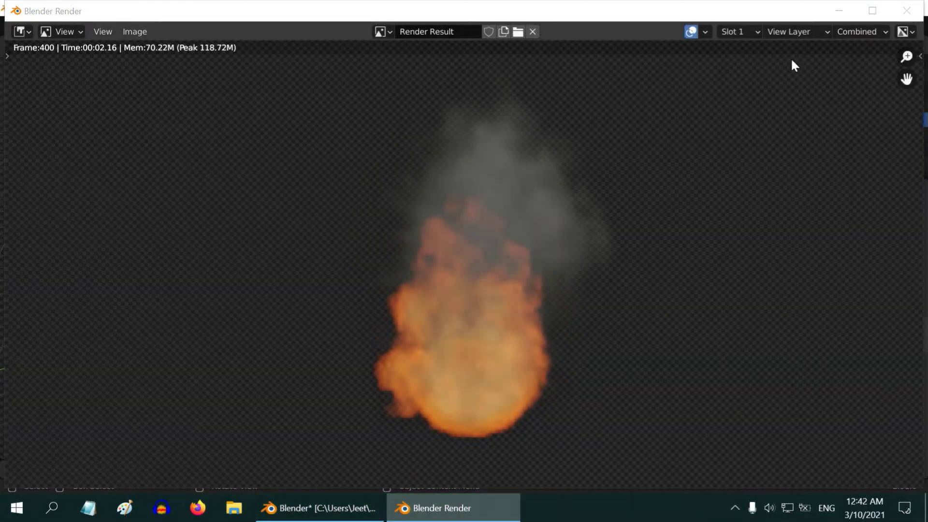
{"action": "left_click", "coordinate": [839, 11]}
{"action": "left_click", "coordinate": [836, 9]}
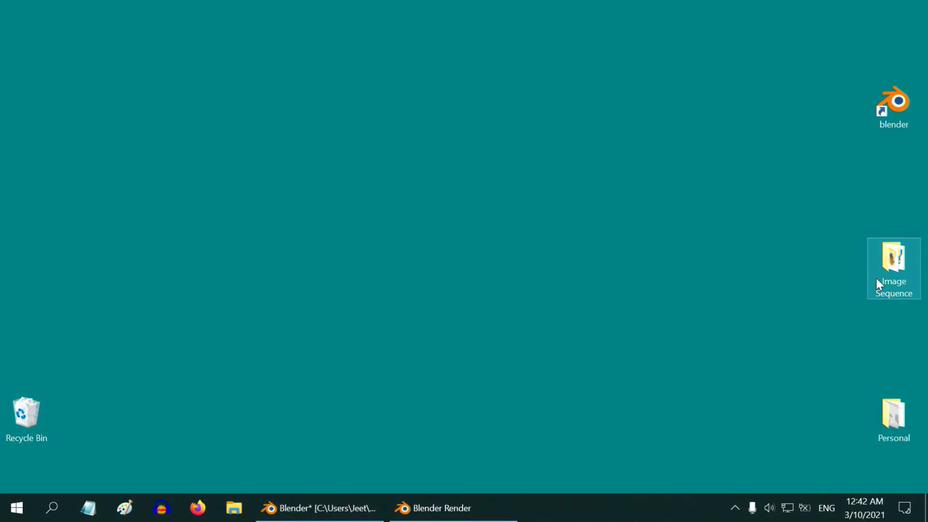
Confirm the Image Sequence folder holds 301 rendered PNG frames, then close File Explorer
{"action": "double_click", "coordinate": [888, 278]}
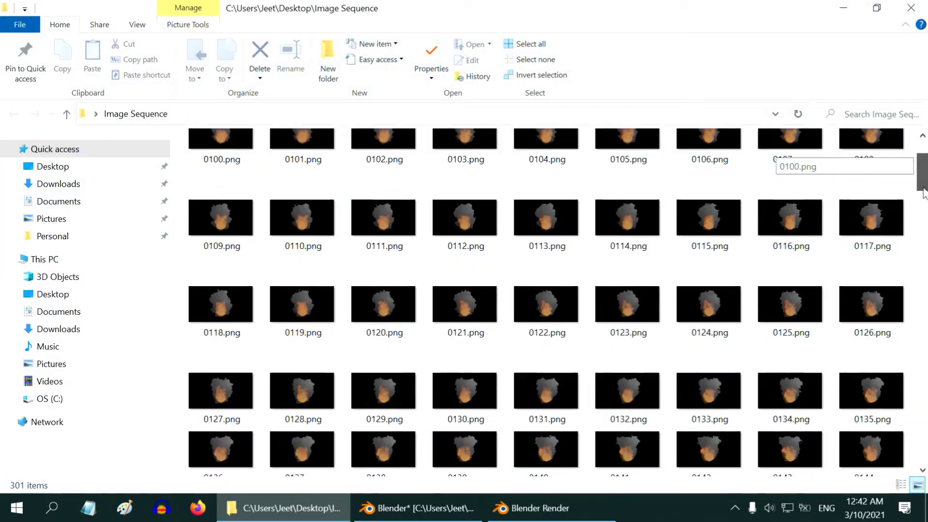
{"action": "mouse_move", "coordinate": [921, 165]}
{"action": "left_mouse_down"}
{"action": "mouse_move", "coordinate": [924, 236]}
{"action": "mouse_move", "coordinate": [924, 160]}
{"action": "left_mouse_up"}
{"action": "left_click", "coordinate": [911, 8]}
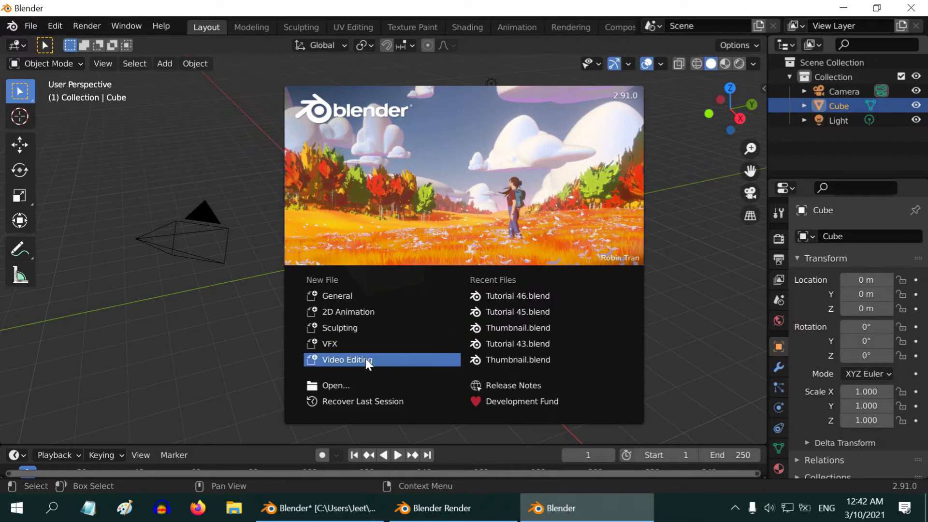
Start a Video Editing project and browse to Desktop > Image Sequence for an image strip
{"action": "left_click", "coordinate": [365, 359]}
{"action": "left_click", "coordinate": [222, 274]}
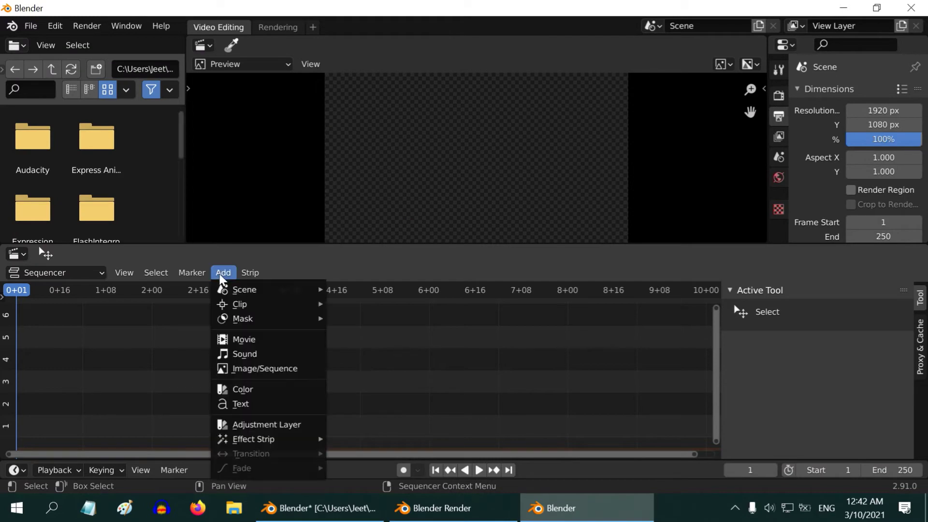
{"action": "left_click", "coordinate": [271, 369]}
{"action": "left_click", "coordinate": [161, 236]}
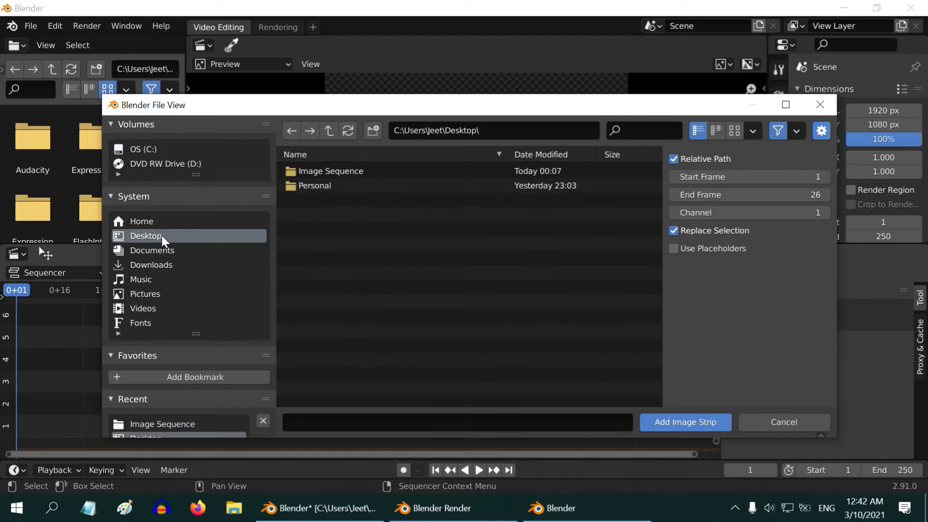
{"action": "left_click", "coordinate": [326, 174]}
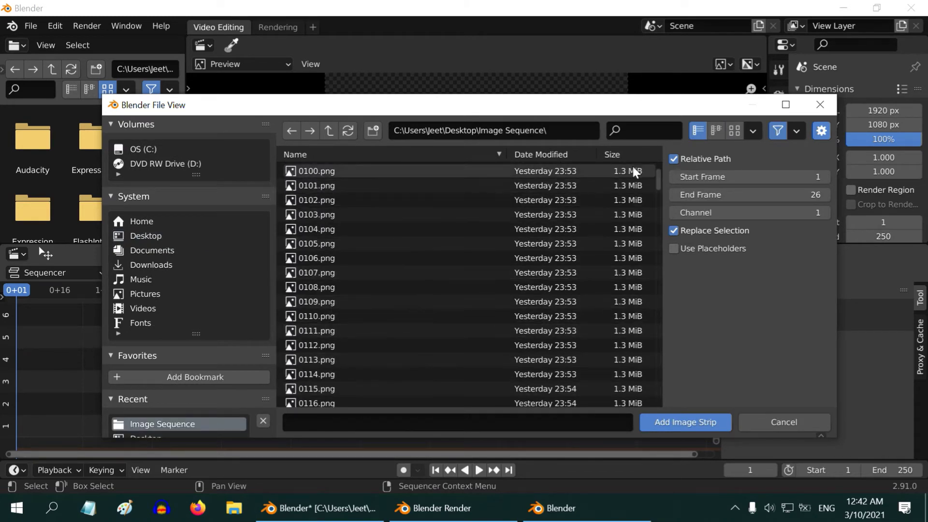
Add frames 0100.png through 0250.png as a 151-frame image strip
{"action": "mouse_move", "coordinate": [659, 180]}
{"action": "left_mouse_down"}
{"action": "mouse_move", "coordinate": [659, 352]}
{"action": "mouse_move", "coordinate": [659, 177]}
{"action": "left_mouse_up"}
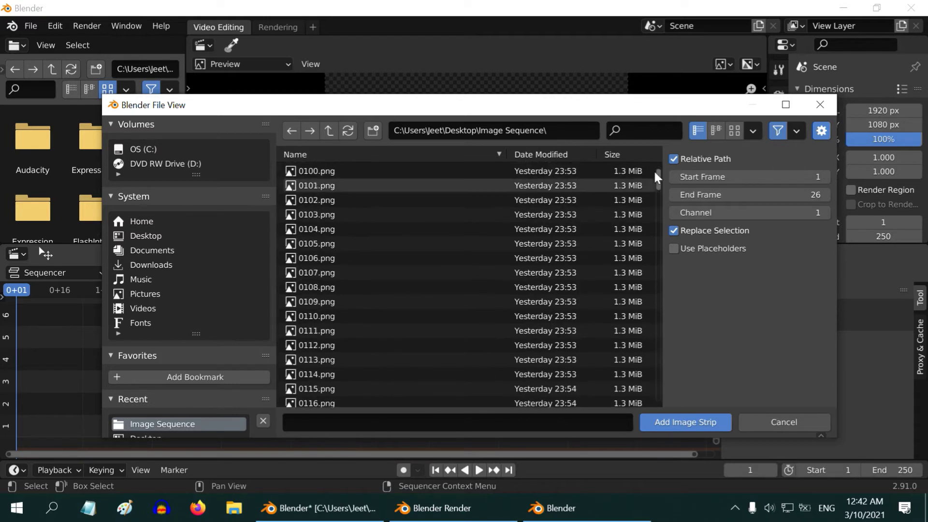
{"action": "left_click", "coordinate": [326, 173]}
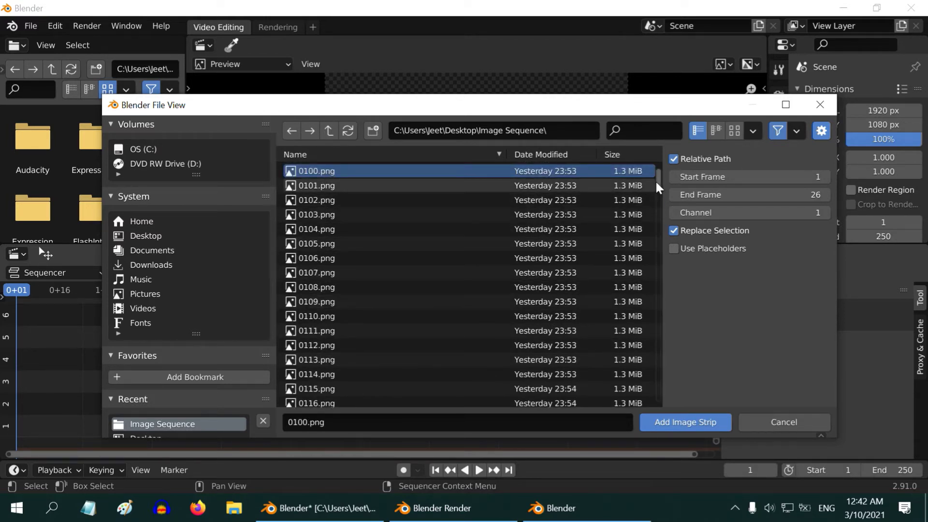
{"action": "left_click_drag", "start_coordinate": [661, 188], "coordinate": [663, 315]}
{"action": "left_click", "coordinate": [315, 206], "text": "shift"}
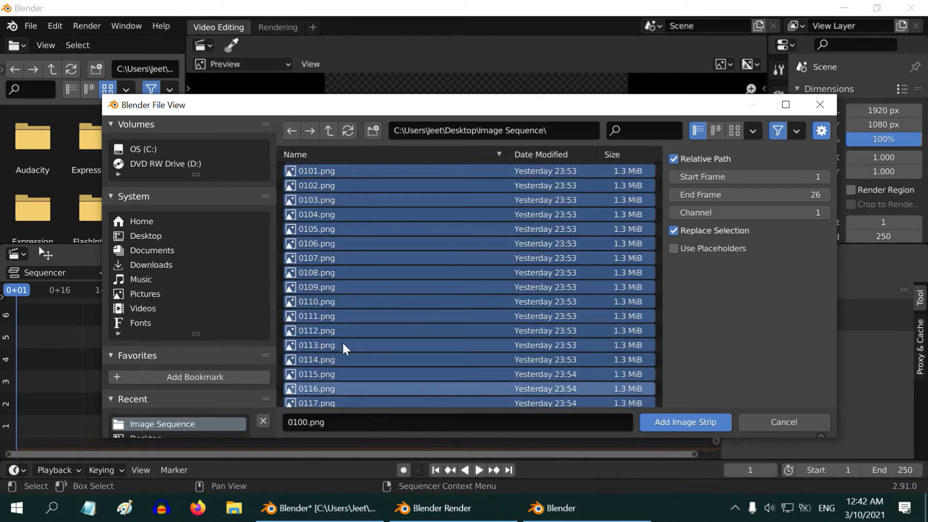
{"action": "left_click", "coordinate": [685, 425]}
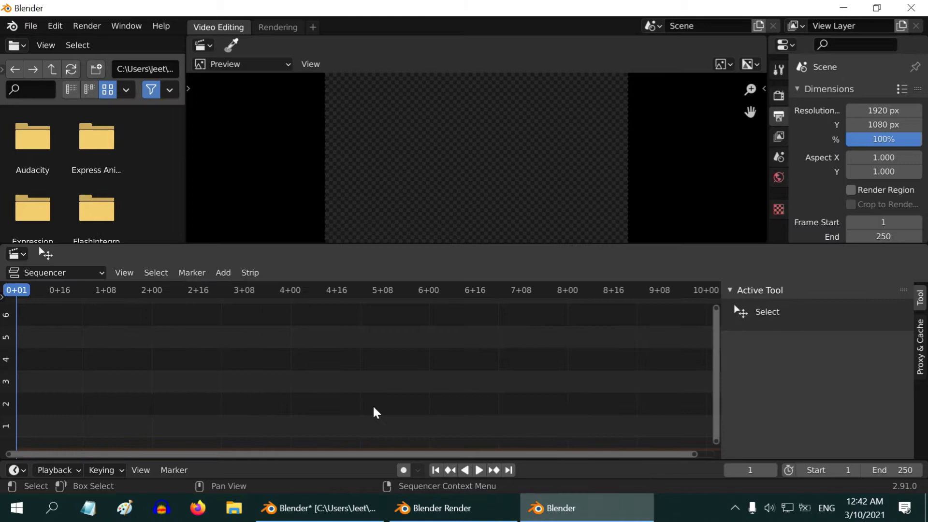
{"action": "left_click", "coordinate": [222, 273]}
Add frames 0251.png–0400.png as a 150-frame strip and place it after the first on channel 1
{"action": "left_click", "coordinate": [255, 370]}
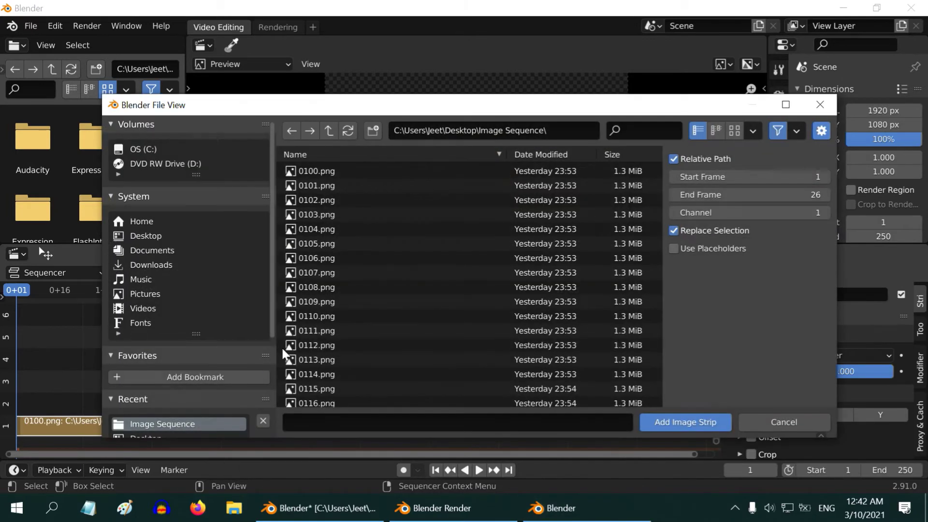
{"action": "scroll", "coordinate": [660, 197], "scroll_direction": "down", "scroll_amount": 2}
{"action": "left_click_drag", "start_coordinate": [660, 197], "coordinate": [660, 288]}
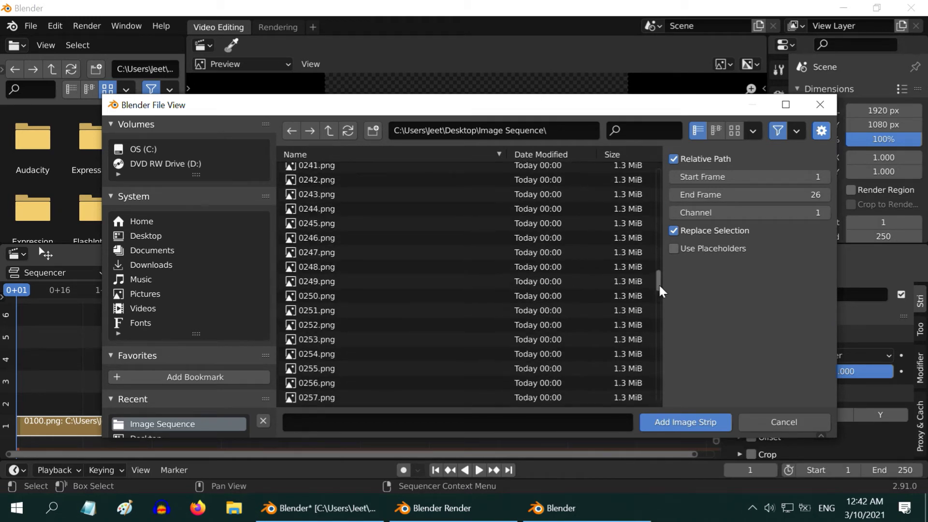
{"action": "left_click", "coordinate": [326, 310]}
{"action": "left_click_drag", "start_coordinate": [661, 282], "coordinate": [667, 420]}
{"action": "left_click", "coordinate": [316, 399], "text": "shift"}
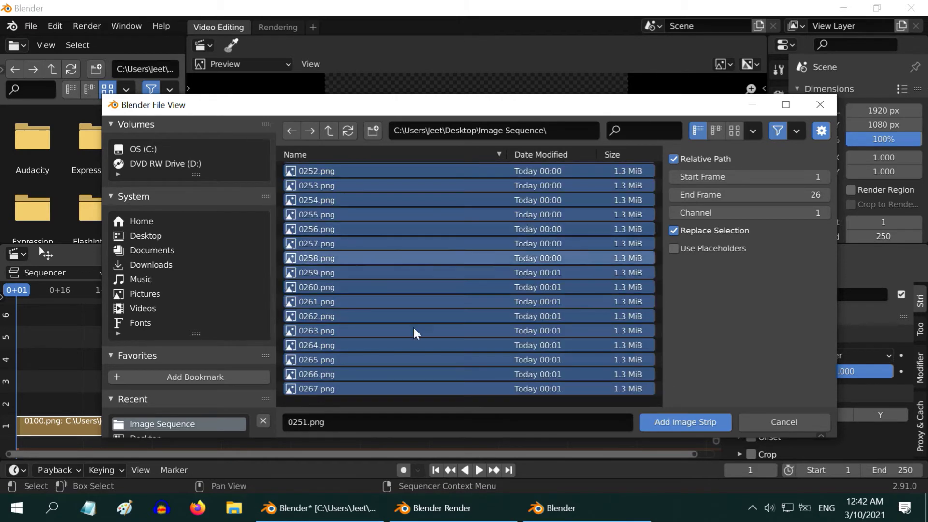
{"action": "left_click", "coordinate": [683, 424]}
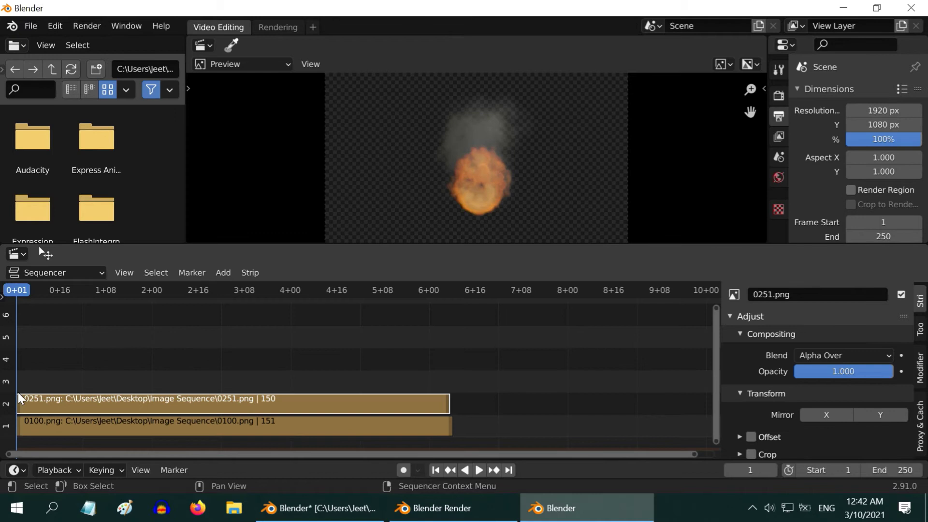
{"action": "left_click_drag", "start_coordinate": [52, 400], "coordinate": [459, 424]}
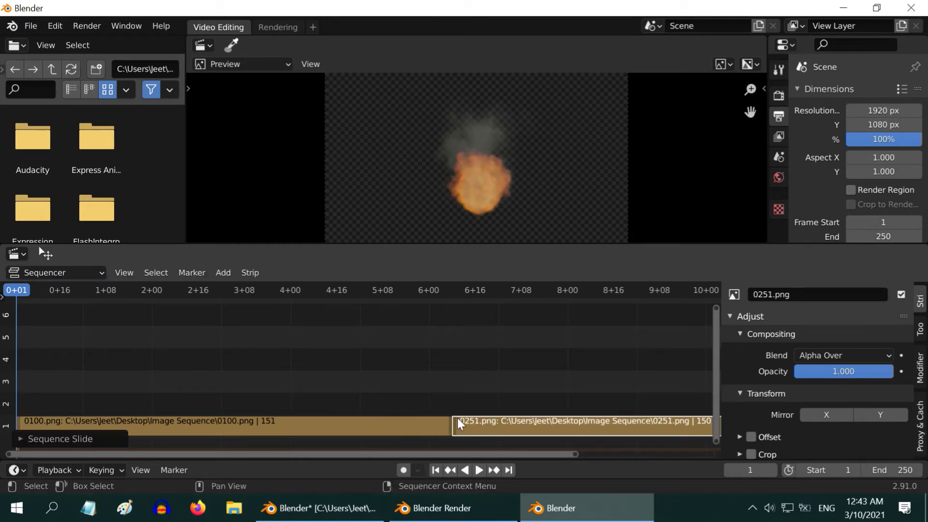
Fit both strips in view, play the joined fire sequence, and stop at frame 12
{"action": "key", "text": "Home"}
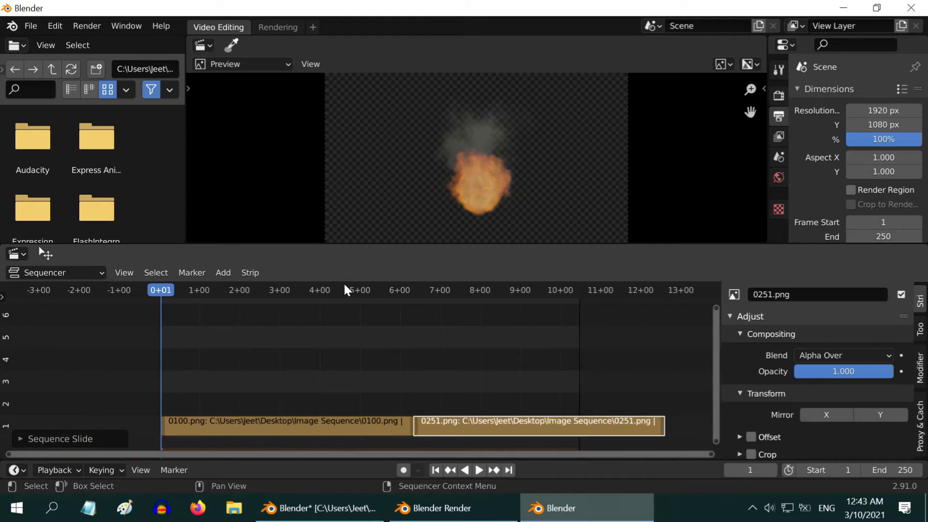
{"action": "scroll", "coordinate": [631, 295], "scroll_direction": "up", "scroll_amount": 2}
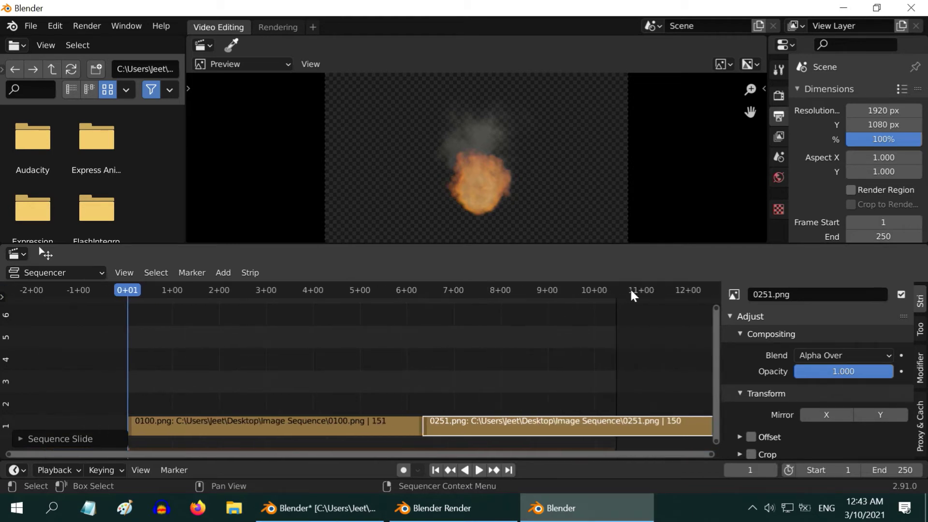
{"action": "scroll", "coordinate": [630, 294], "scroll_direction": "down", "scroll_amount": 2}
{"action": "scroll", "coordinate": [590, 459], "scroll_direction": "right", "scroll_amount": 2, "text": "ctrl"}
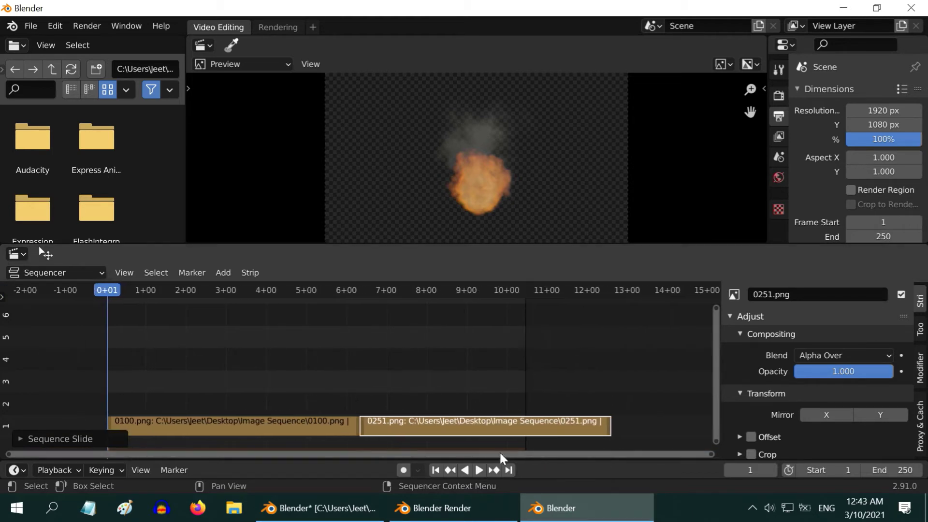
{"action": "left_click", "coordinate": [478, 470]}
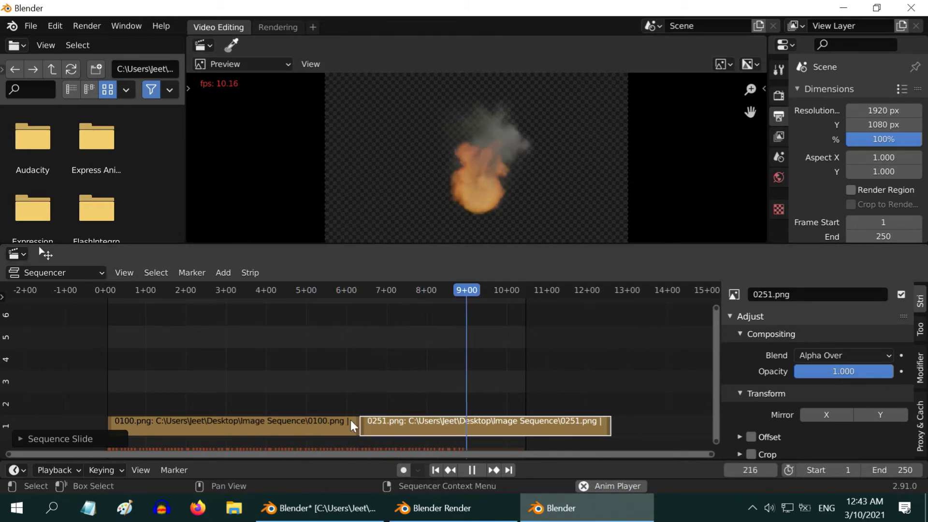
{"action": "key", "text": "space"}
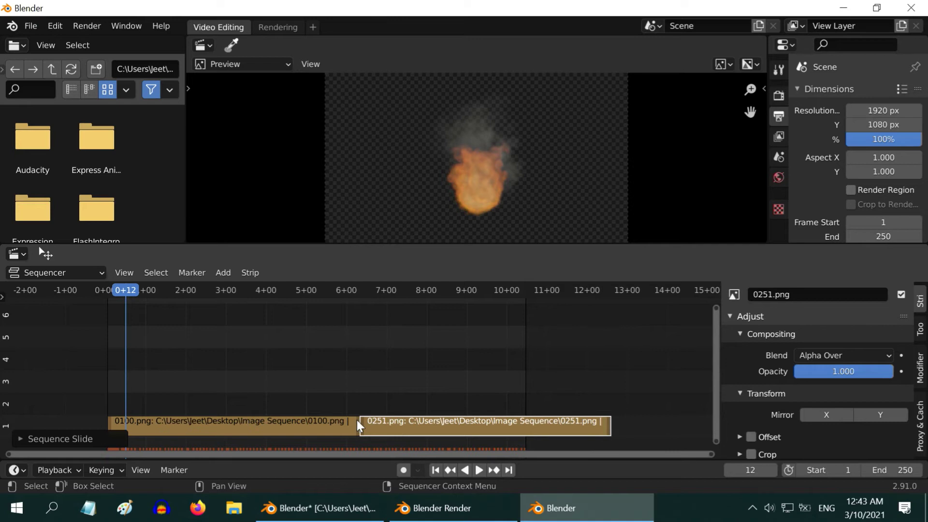
Move the 0251.png strip to the start on channel 2 and overlap 0100.png above it
{"action": "left_click_drag", "start_coordinate": [419, 430], "coordinate": [433, 404]}
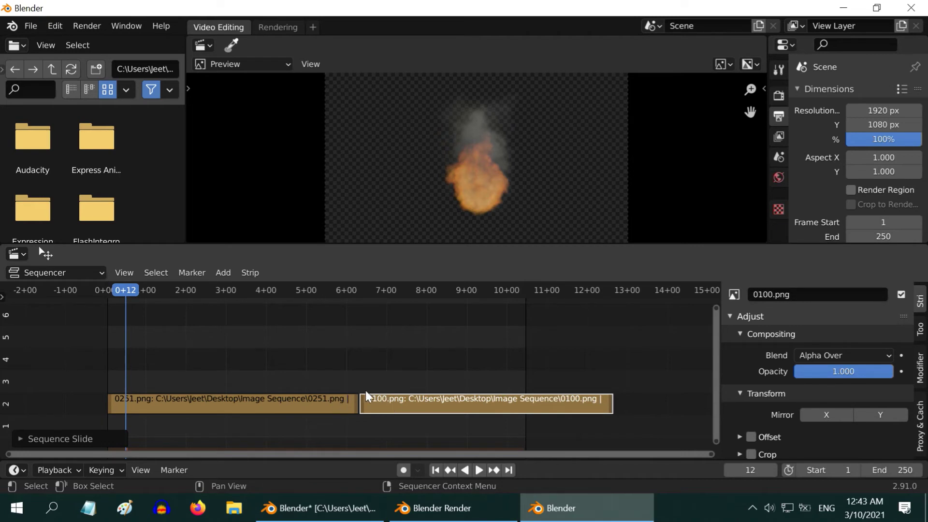
{"action": "left_click_drag", "start_coordinate": [391, 406], "coordinate": [347, 389]}
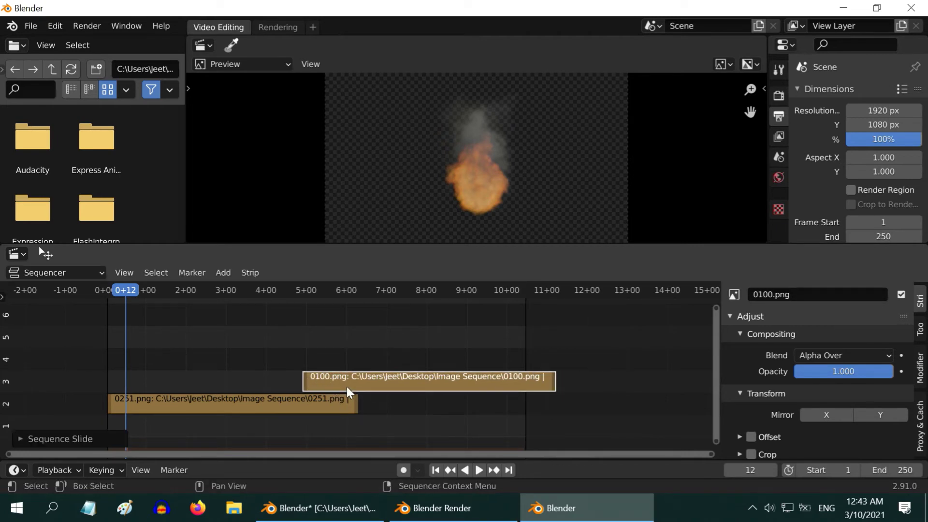
{"action": "left_click", "coordinate": [338, 410]}
{"action": "scroll", "coordinate": [773, 399], "scroll_direction": "down", "scroll_amount": 4}
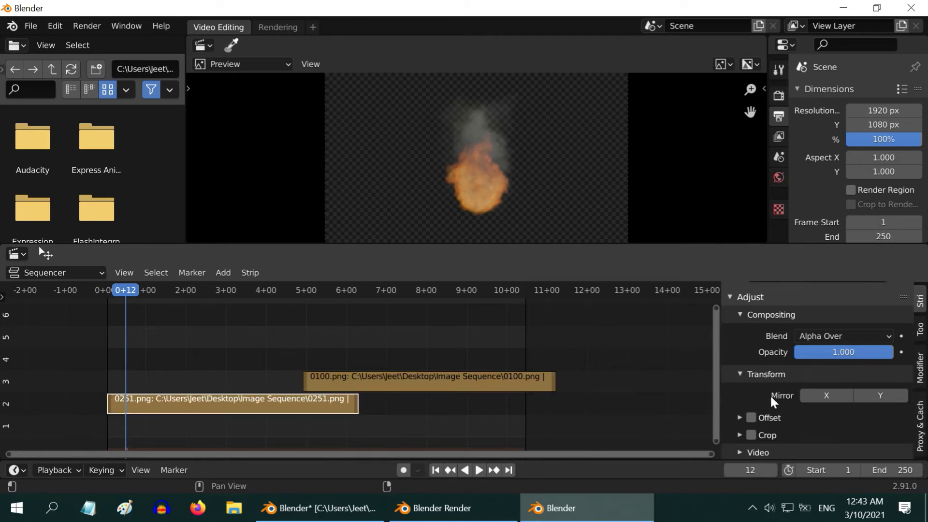
{"action": "left_click", "coordinate": [730, 416]}
{"action": "scroll", "coordinate": [827, 397], "scroll_direction": "down", "scroll_amount": 3}
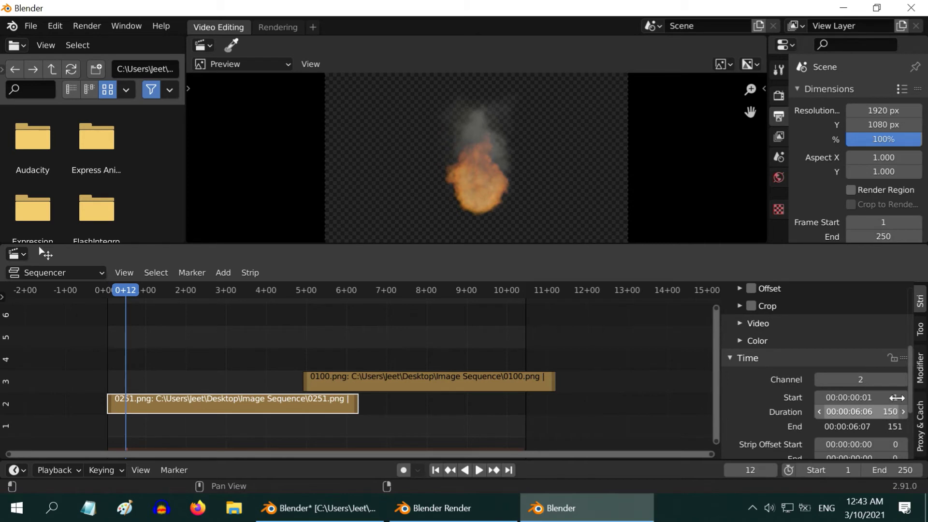
Set the 0100.png strip's start frame to 120 and the scene end frame to 270
{"action": "left_click", "coordinate": [342, 387]}
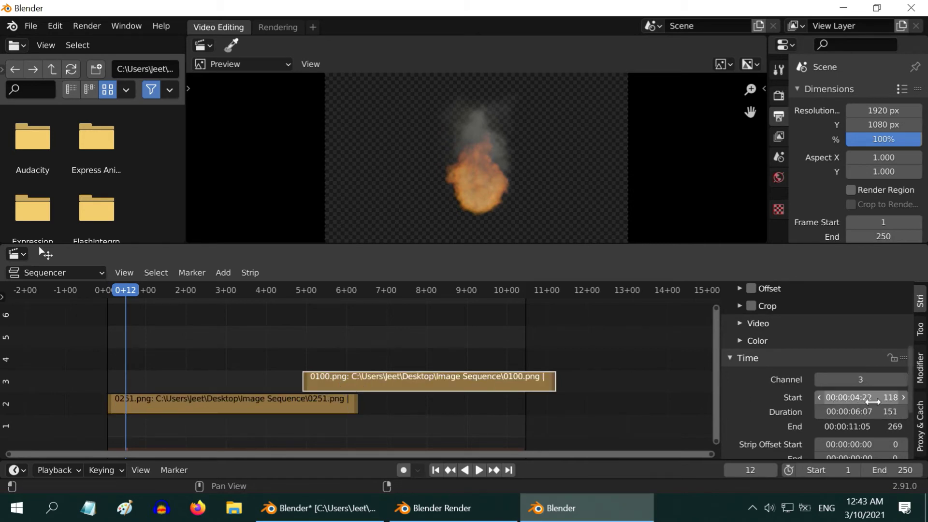
{"action": "left_click", "coordinate": [872, 399]}
{"action": "type", "text": "120"}
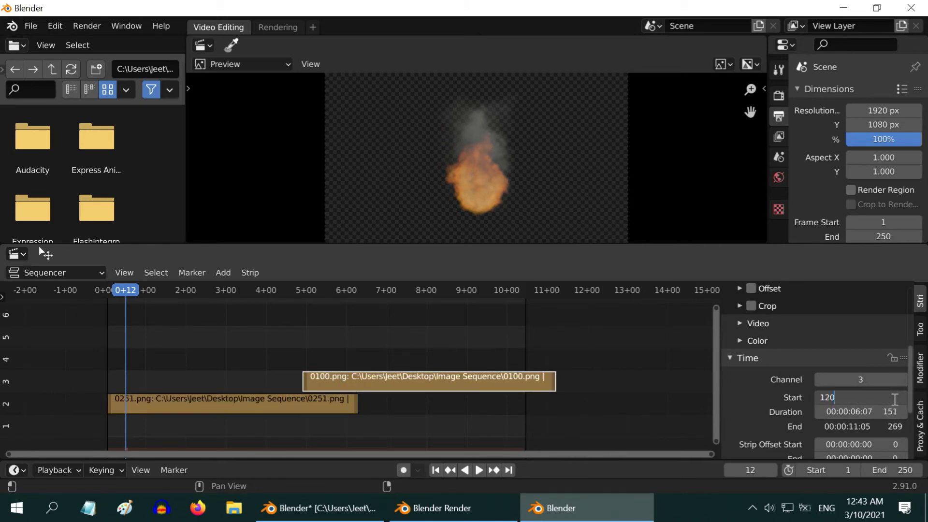
{"action": "key", "text": "Return"}
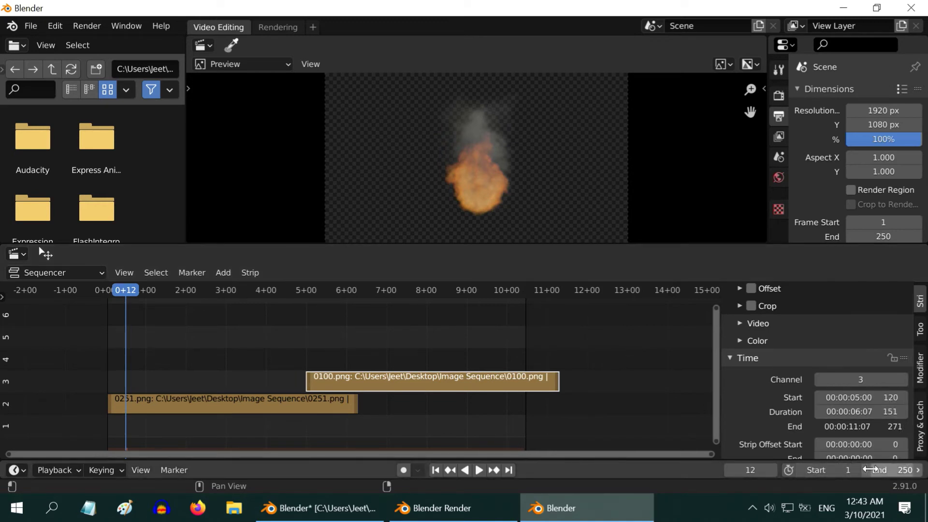
{"action": "left_click", "coordinate": [908, 470]}
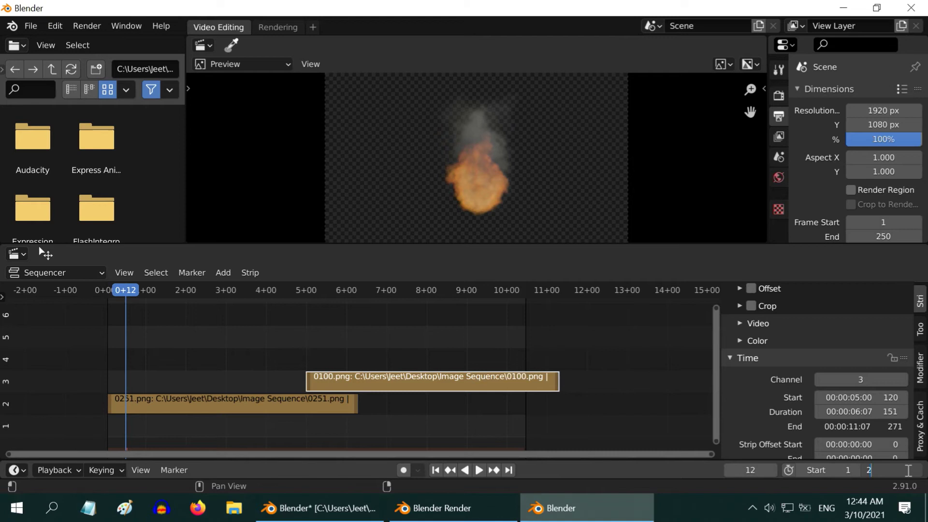
{"action": "key", "text": "Return"}
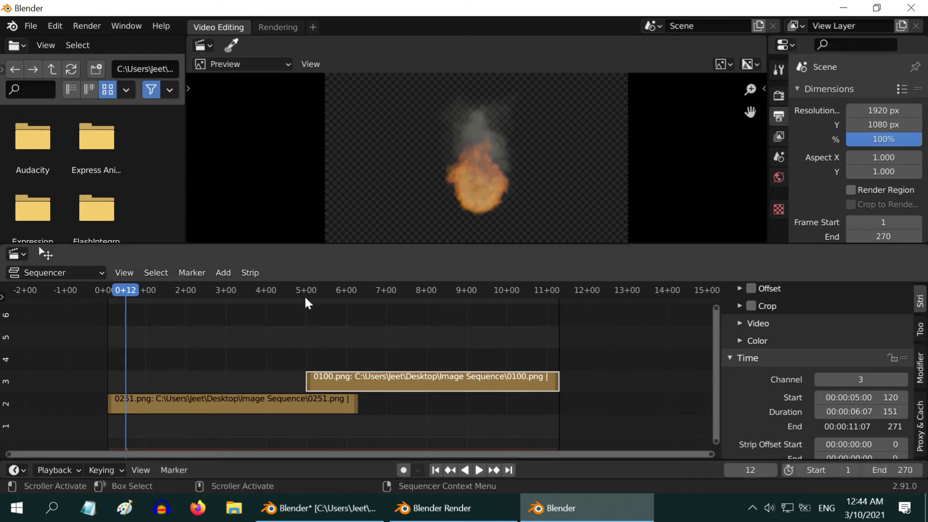
Keyframe the 0100.png strip's opacity at 0 on frame 120
{"action": "left_click", "coordinate": [305, 293]}
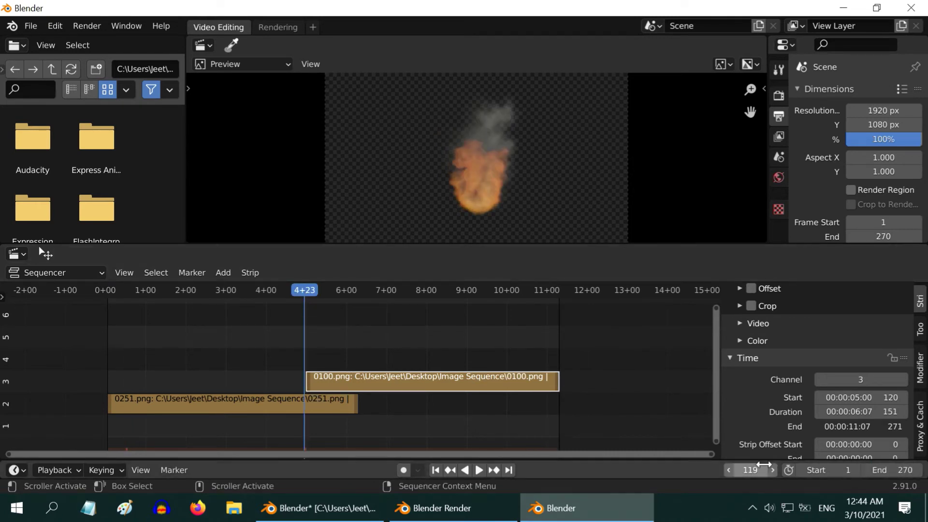
{"action": "left_click", "coordinate": [772, 471]}
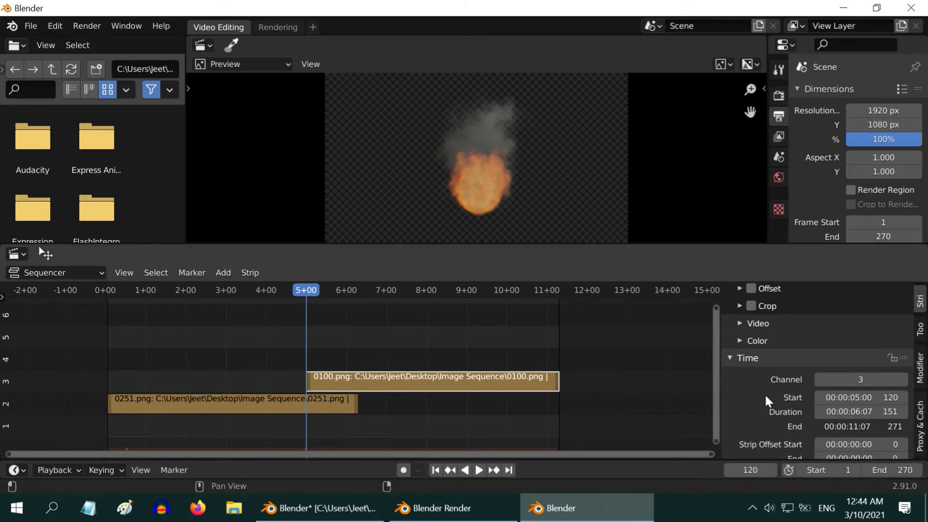
{"action": "scroll", "coordinate": [804, 408], "scroll_direction": "up", "scroll_amount": 6}
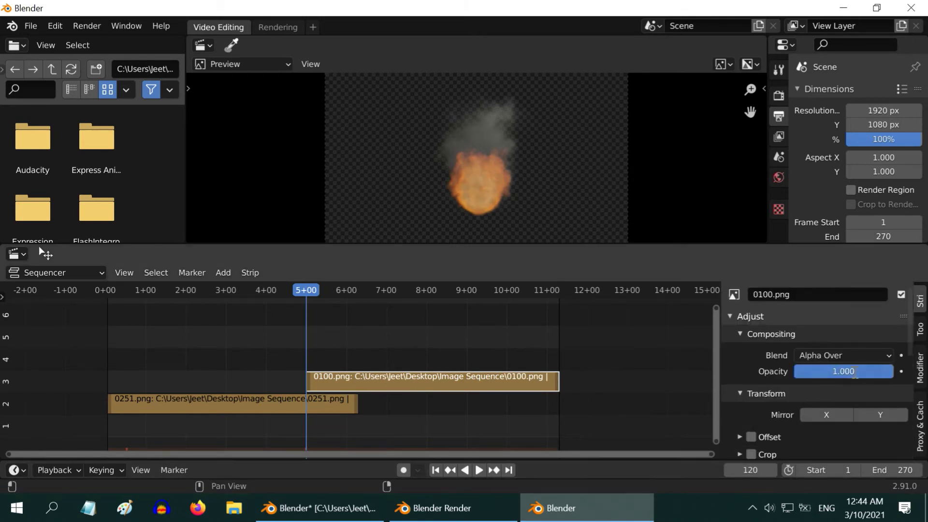
{"action": "left_click", "coordinate": [855, 372]}
{"action": "key", "text": "Return"}
{"action": "right_click", "coordinate": [856, 375]}
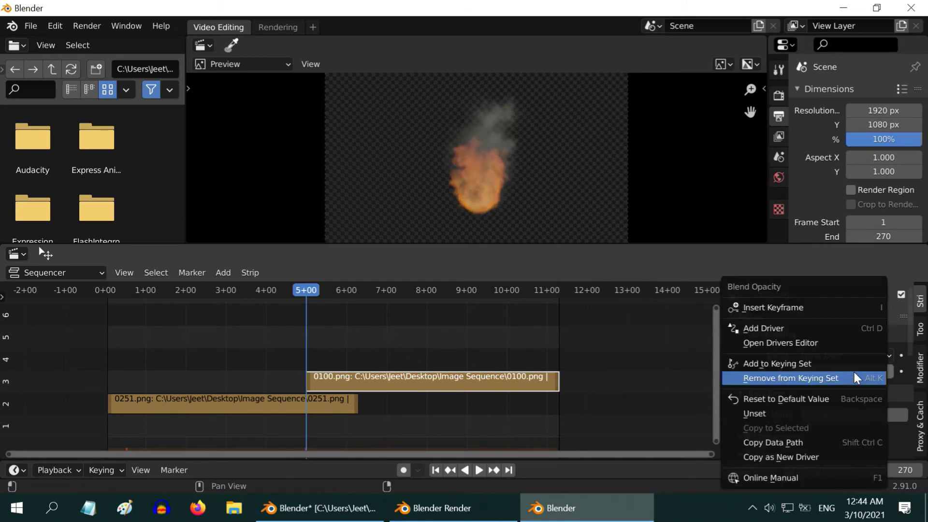
{"action": "left_click", "coordinate": [788, 309]}
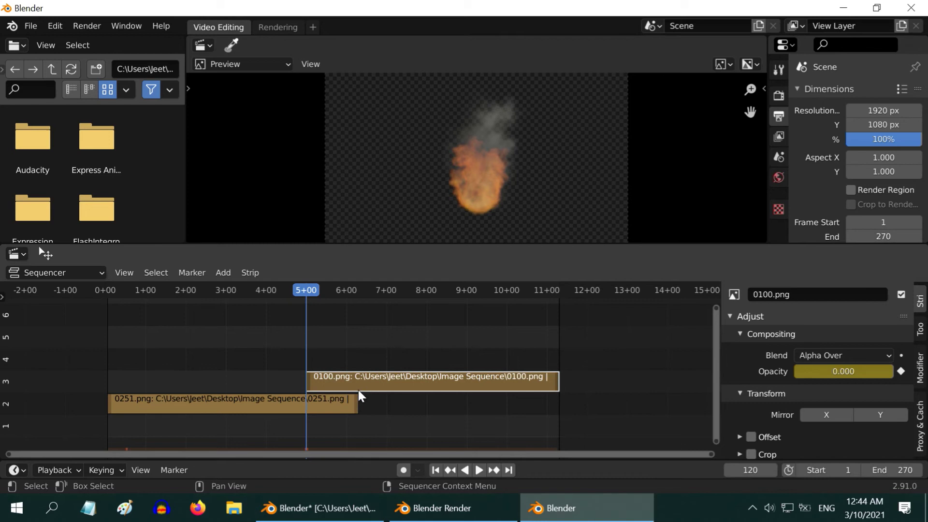
Keyframe the 0100.png strip's opacity at 1 on frame 150
{"action": "left_click", "coordinate": [358, 294]}
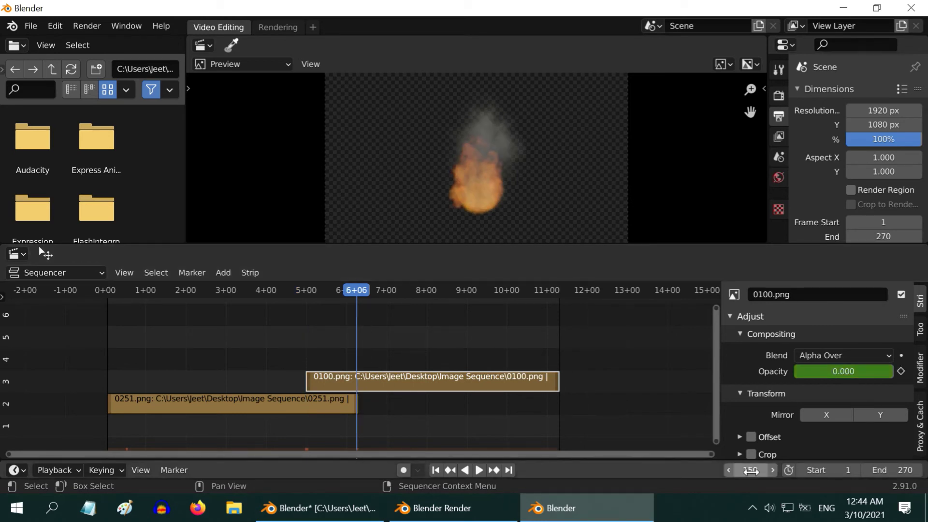
{"action": "left_click", "coordinate": [841, 371]}
{"action": "type", "text": "1"}
{"action": "key", "text": "Return"}
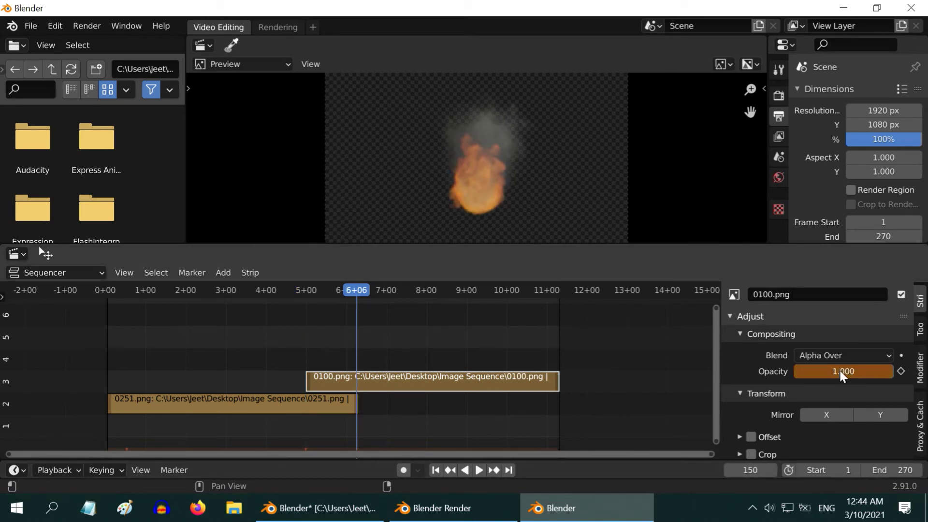
{"action": "right_click", "coordinate": [843, 376]}
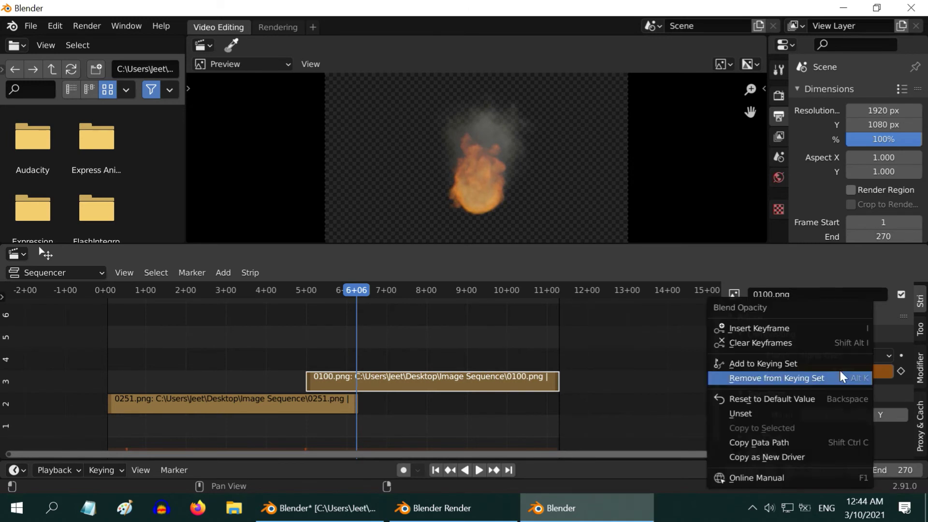
{"action": "left_click", "coordinate": [746, 332]}
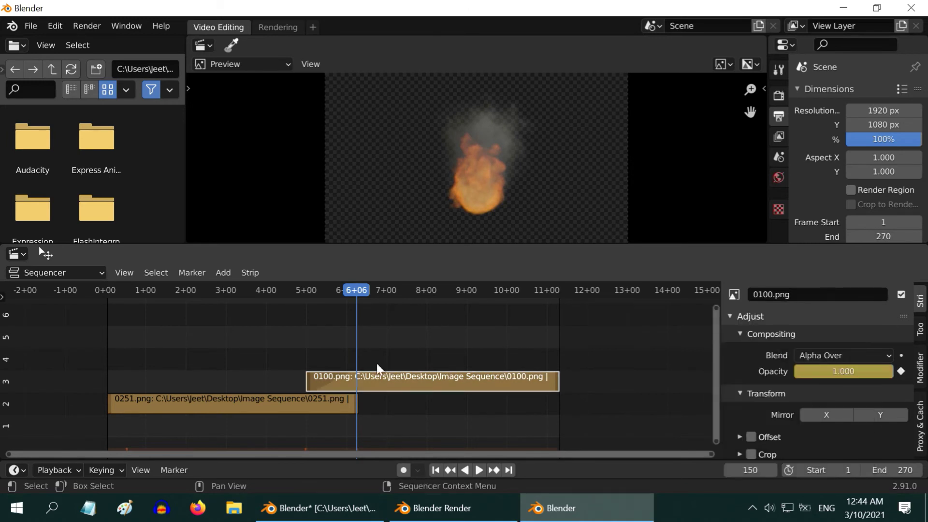
Select the 0251.png strip and keyframe its opacity at 0 on frame 150
{"action": "left_click", "coordinate": [348, 405]}
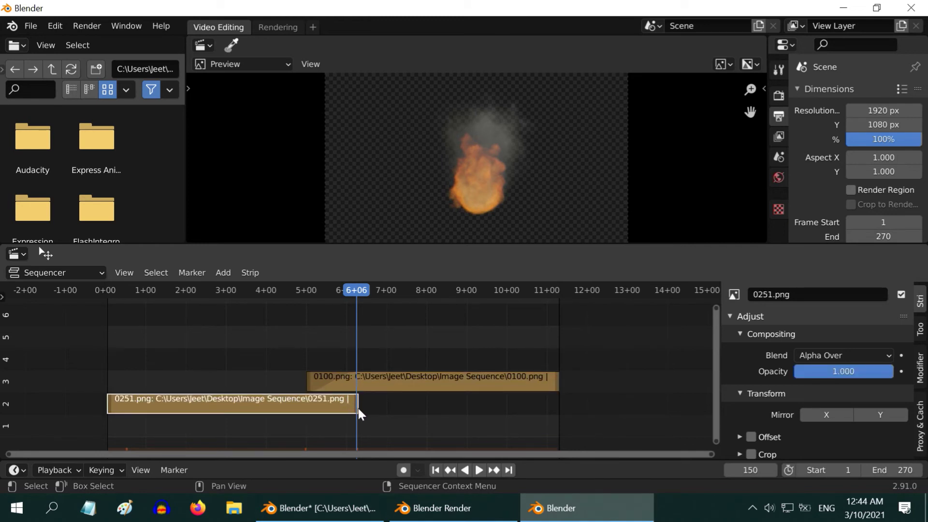
{"action": "left_click", "coordinate": [843, 375]}
{"action": "key", "text": "Escape"}
{"action": "right_click", "coordinate": [846, 372]}
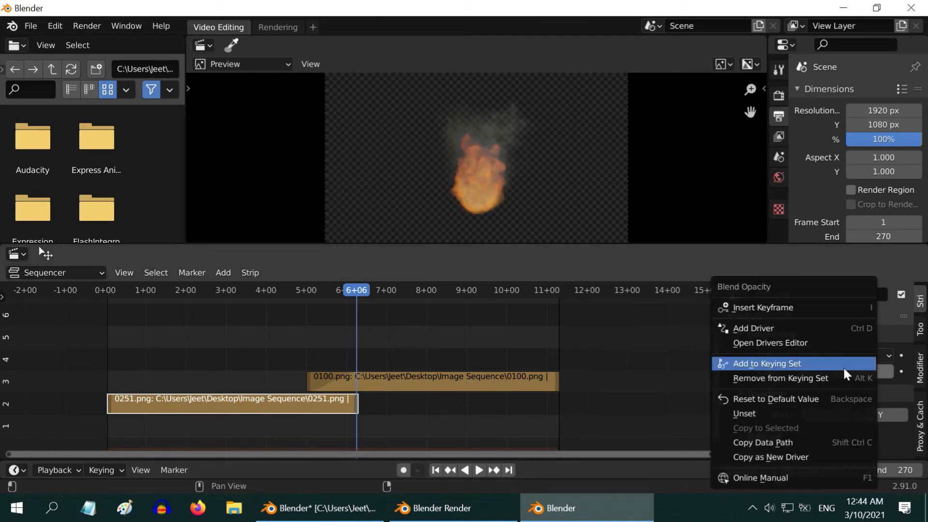
{"action": "left_click", "coordinate": [803, 308]}
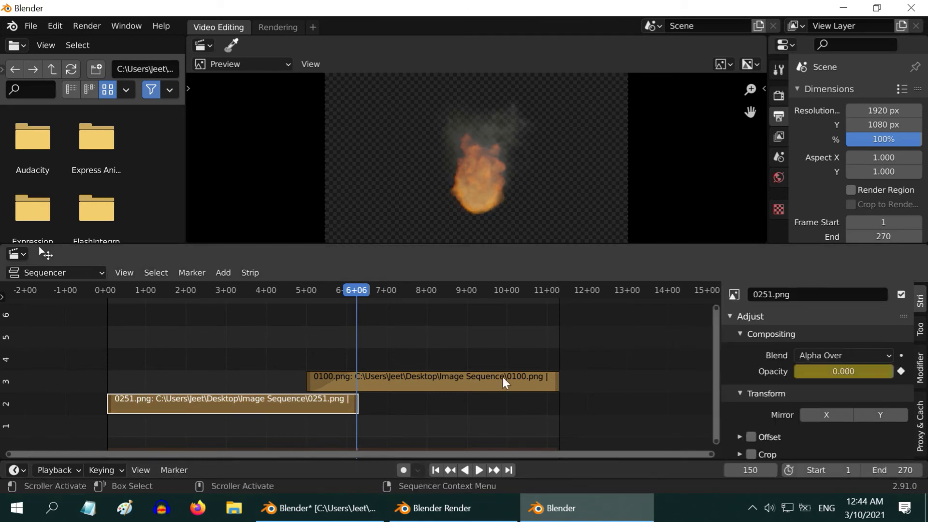
Keyframe the 0251.png strip's opacity at 1 on frame 135
{"action": "left_click", "coordinate": [332, 293]}
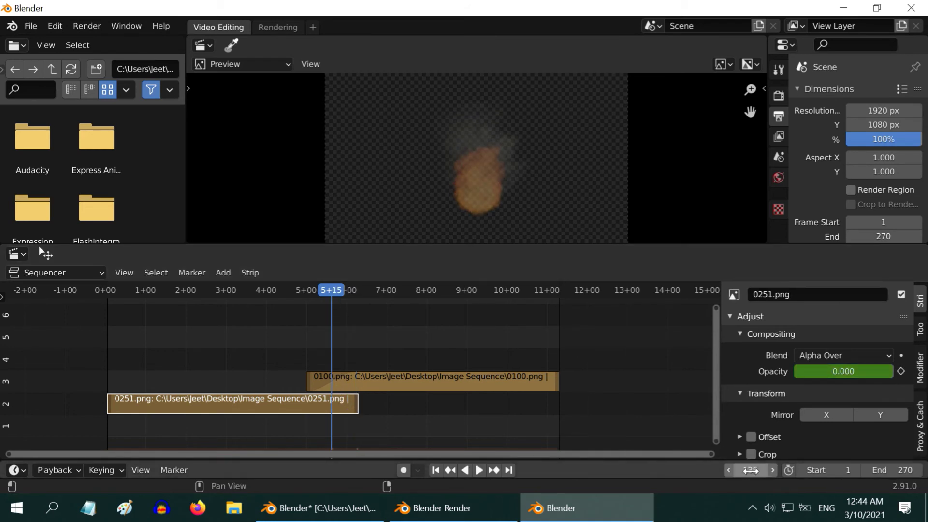
{"action": "left_click", "coordinate": [839, 373]}
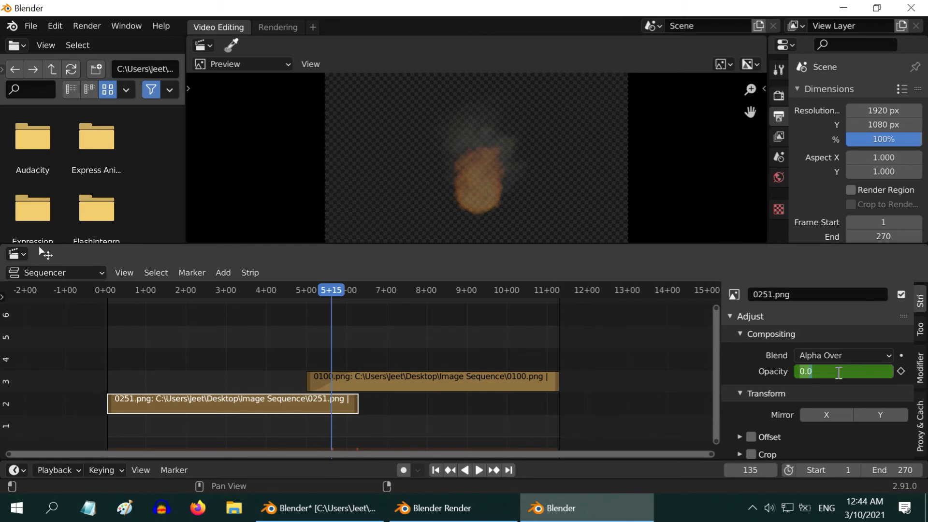
{"action": "type", "text": "1"}
{"action": "key", "text": "Return"}
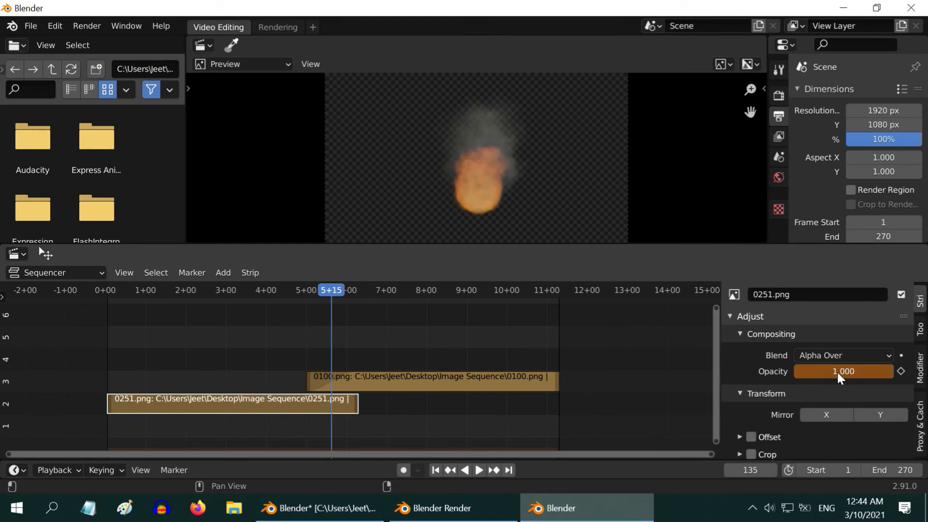
{"action": "right_click", "coordinate": [839, 374]}
{"action": "left_click", "coordinate": [783, 332]}
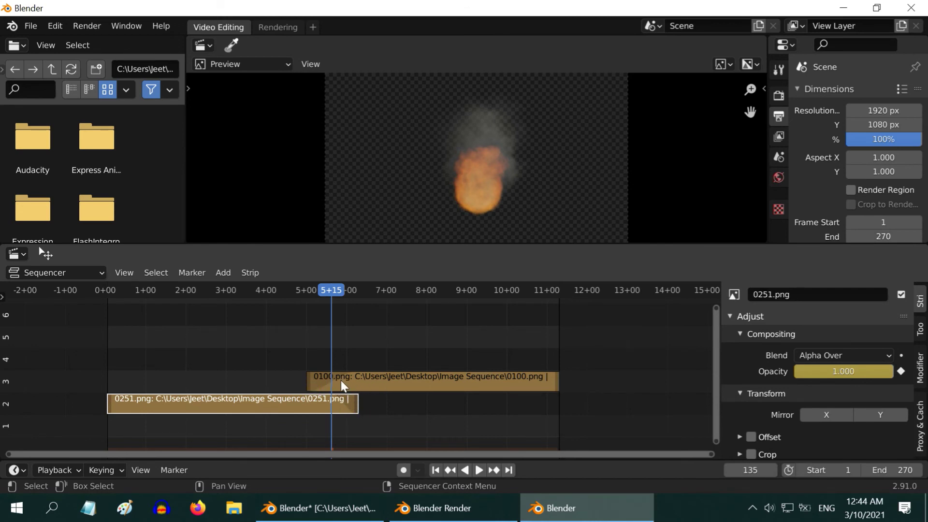
Jump to the first frame, enlarge the preview, and play the crossfaded fire clip
{"action": "left_click", "coordinate": [437, 471]}
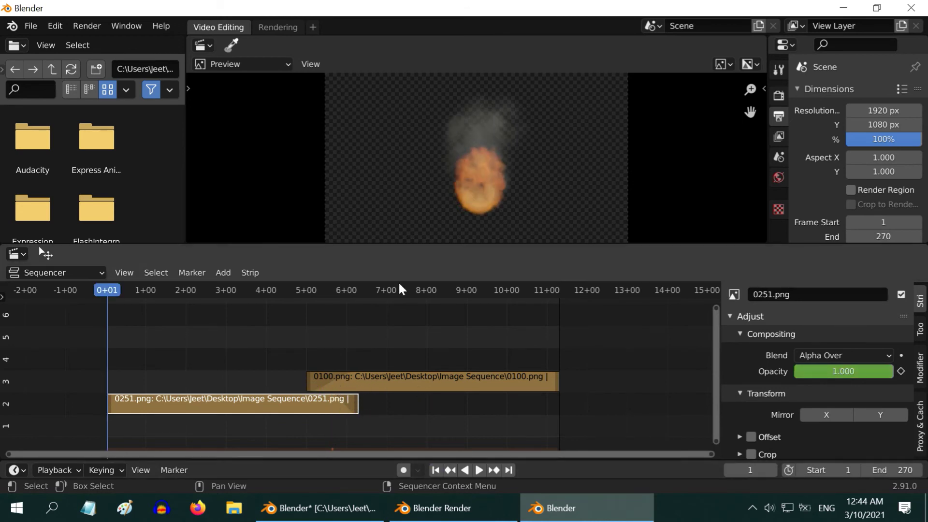
{"action": "left_click_drag", "start_coordinate": [406, 244], "coordinate": [407, 352]}
{"action": "left_click", "coordinate": [479, 471]}
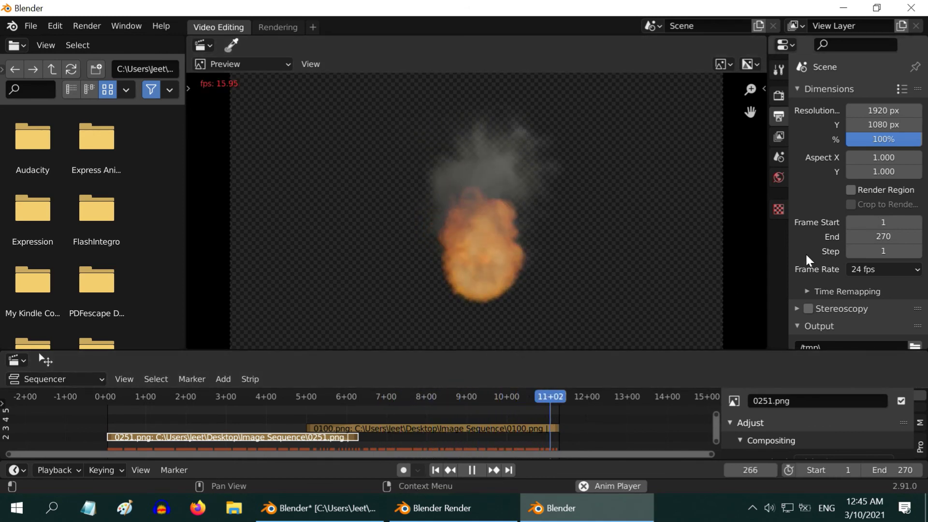
Scroll to the Output settings and view the File Format list, including FFmpeg video
{"action": "scroll", "coordinate": [824, 254], "scroll_direction": "down", "scroll_amount": 6}
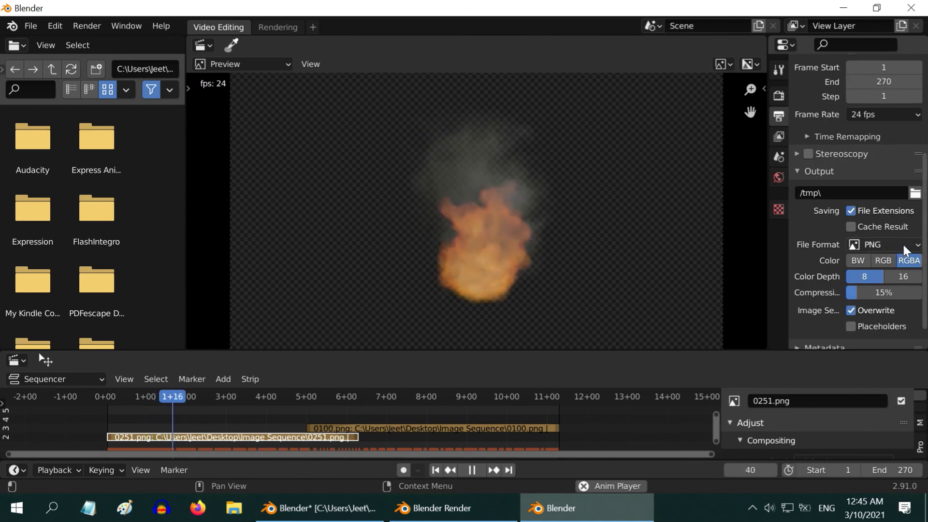
{"action": "left_click", "coordinate": [900, 245]}
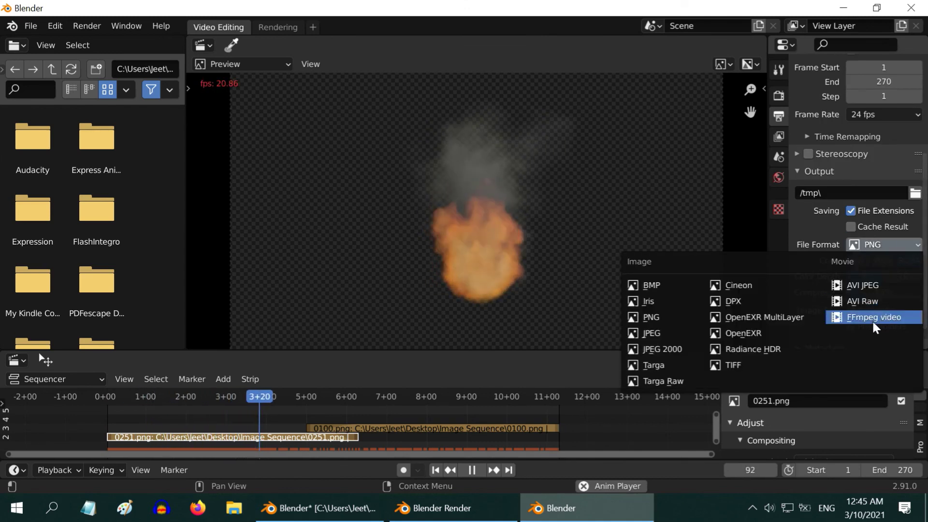